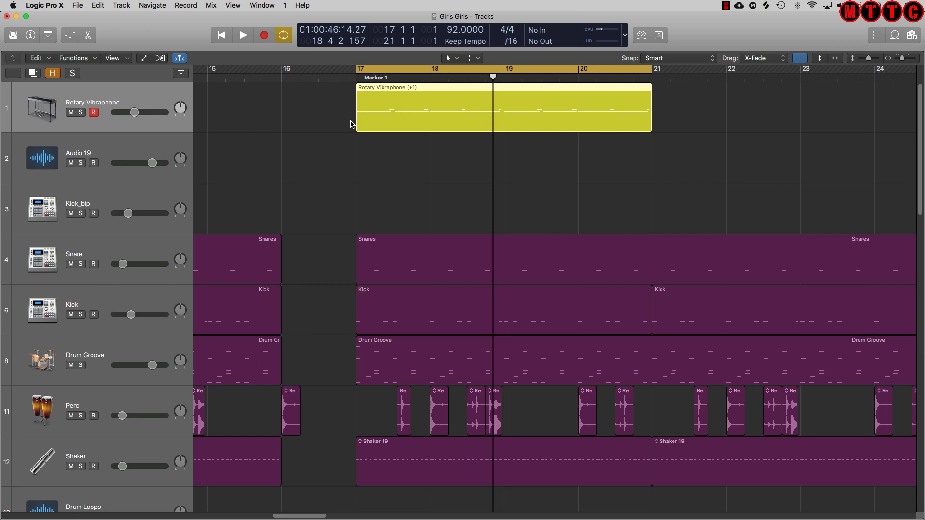
Step: Play from bar 17, briefly solo the Rotary Vibraphone track, then stop and select its region
double_click(351, 124)
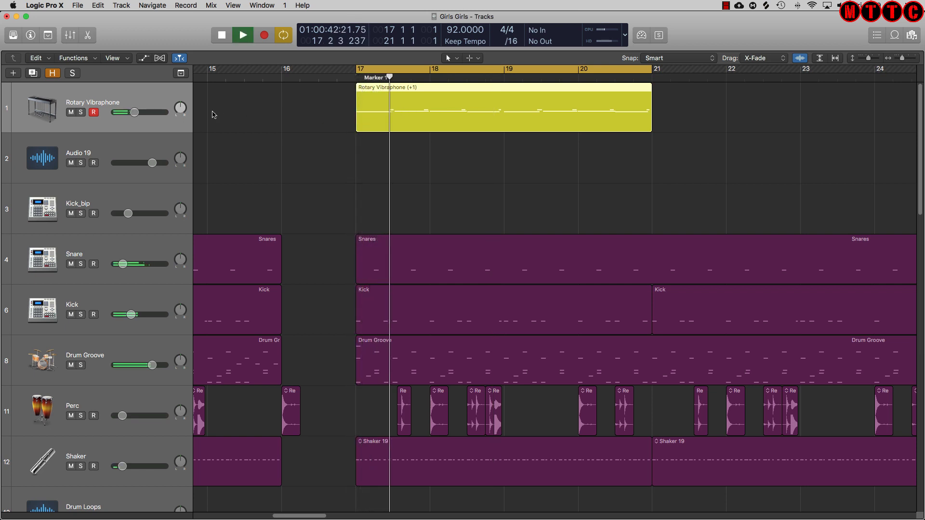
left_click(81, 112)
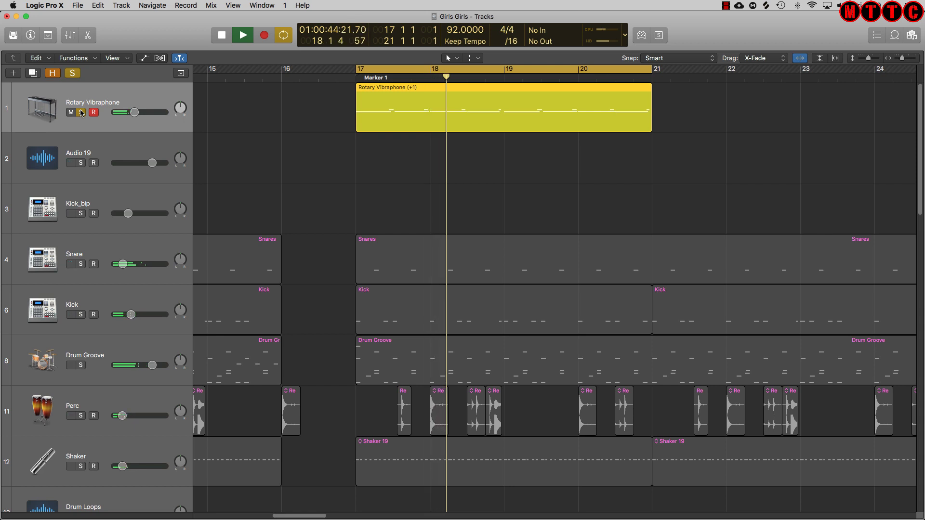
left_click(81, 112)
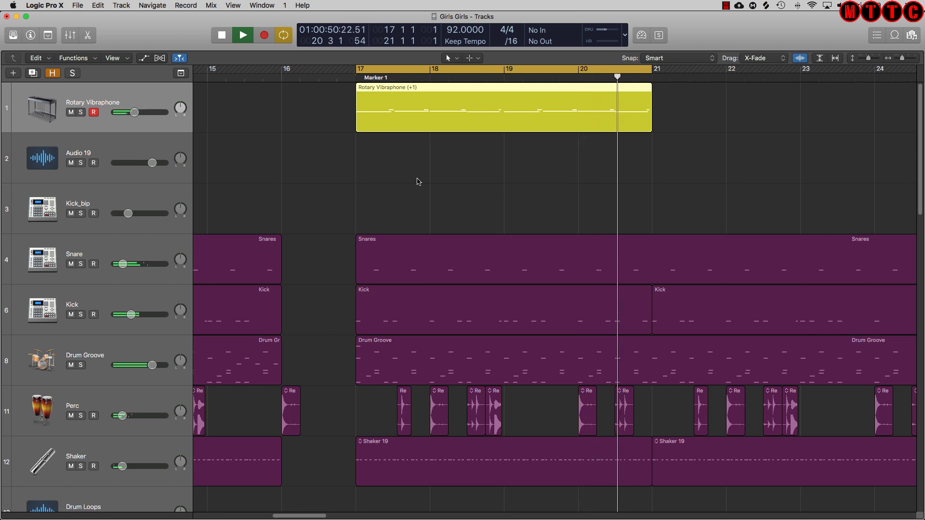
key("space")
left_click(478, 117)
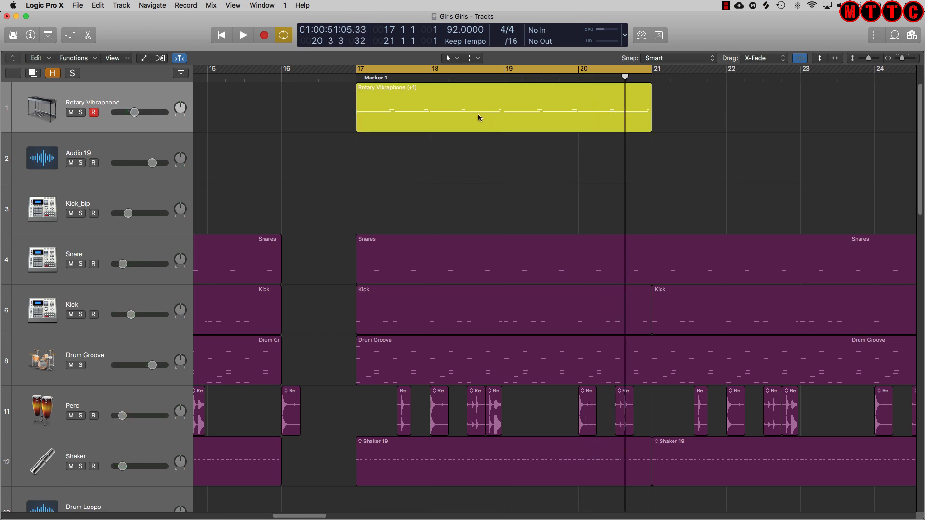
Step: Open the vibraphone region in an enlarged Piano Roll zoomed to fit all its notes
double_click(470, 116)
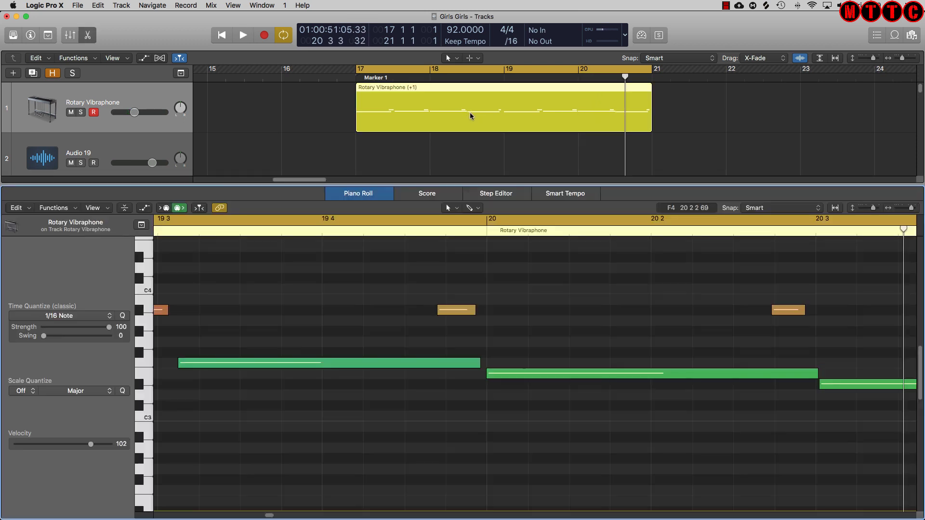
left_click_drag(502, 183, 503, 132)
left_click(836, 156)
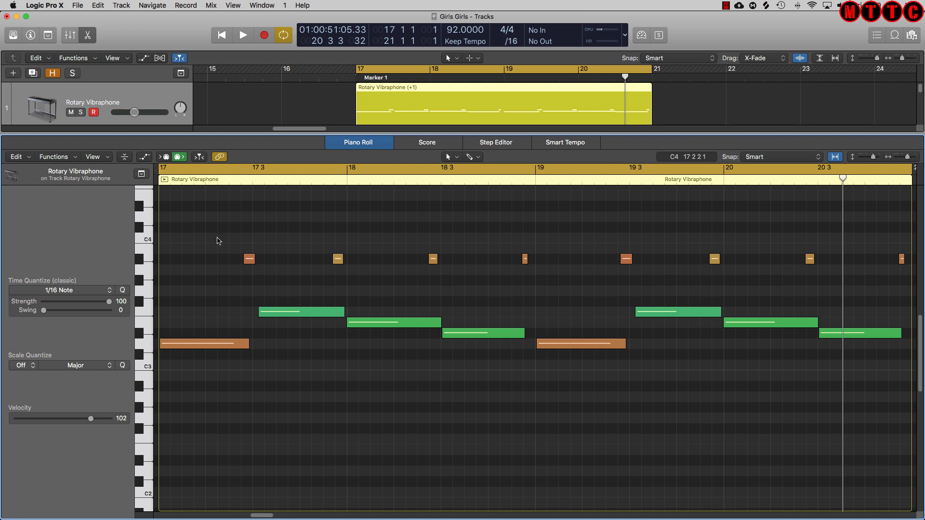
Step: Select all 16 vibraphone notes and drag them up two semitones
key("super+a")
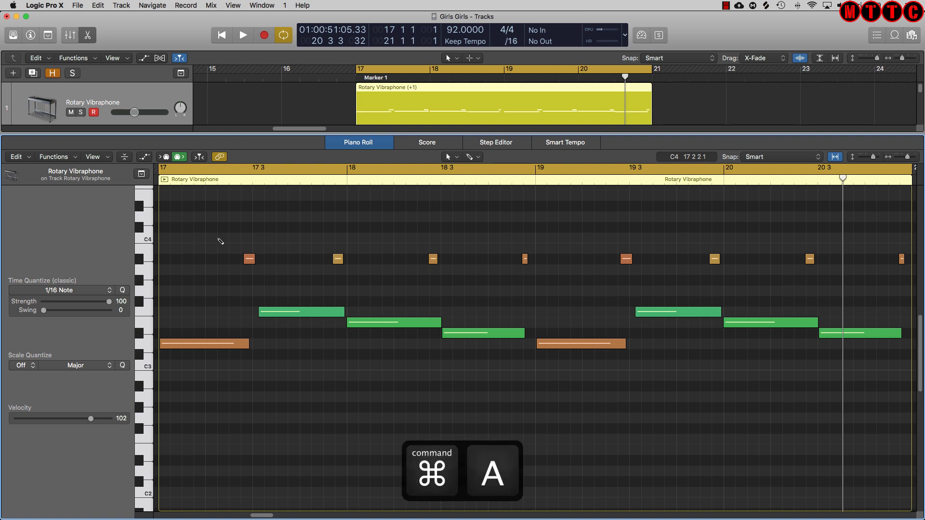
key("super+a")
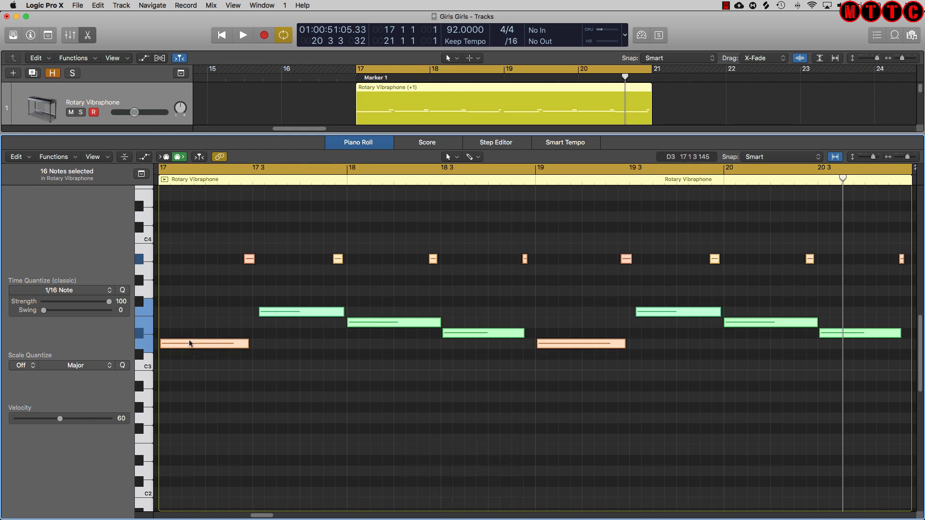
left_click_drag(190, 344, 188, 319)
Step: Undo the transposition, start playback from bar 17, and select all the notes
key("super+z")
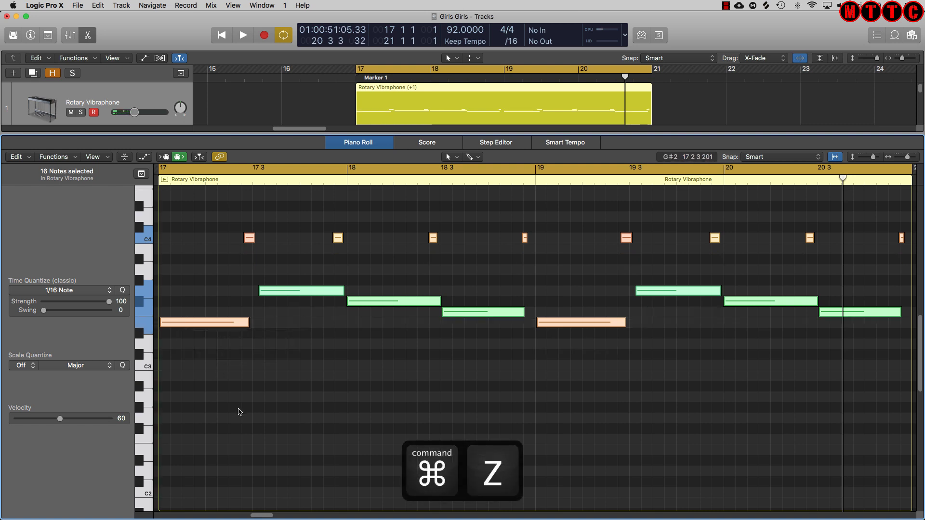
key("super+z")
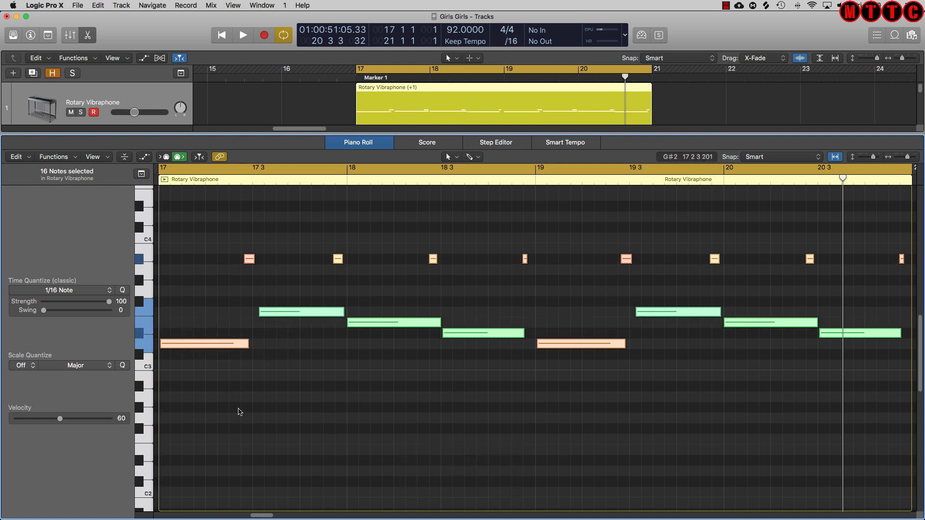
key("space")
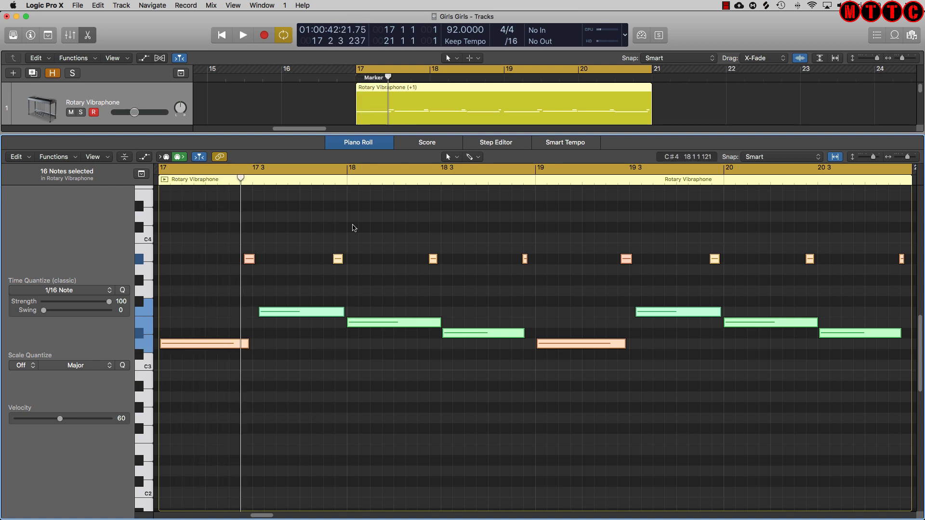
key("super+a")
Step: Audition the notes two semitones down, back up, then down two again
key("alt+Down")
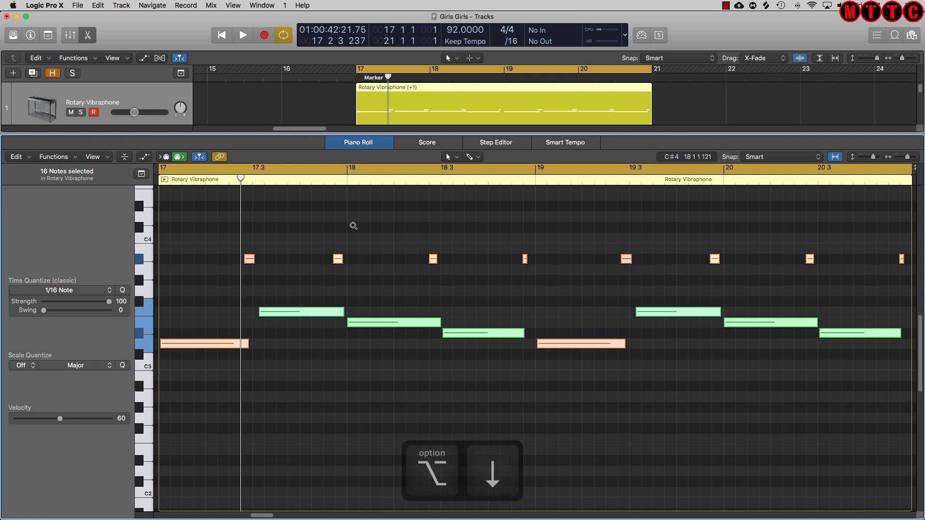
key("alt+Down")
key("alt+Down")
key("alt+Down")
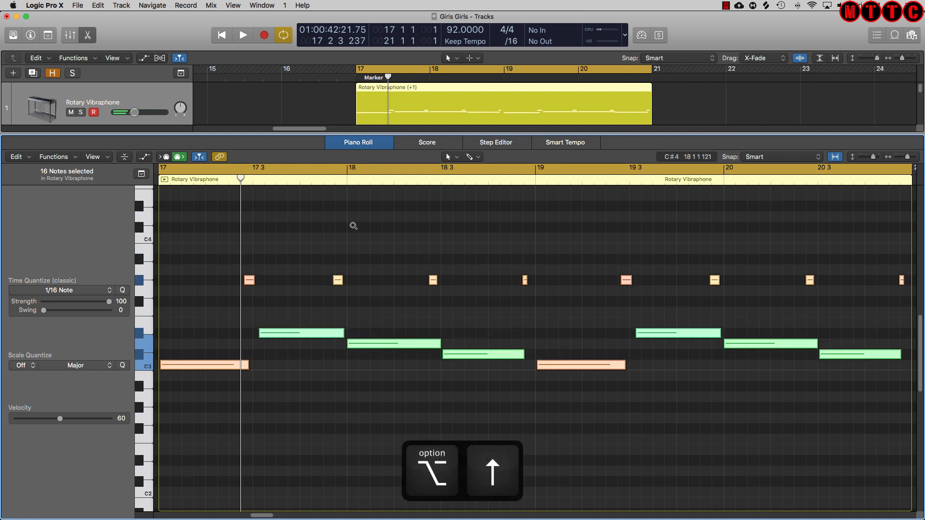
key("alt+Up")
key("alt+Up")
key("alt+Up")
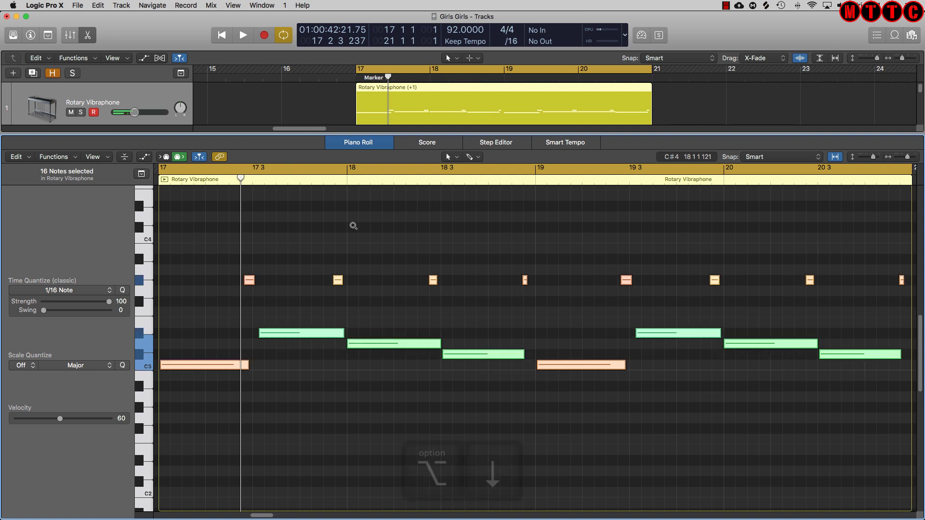
key("alt+Up")
key("alt+Up")
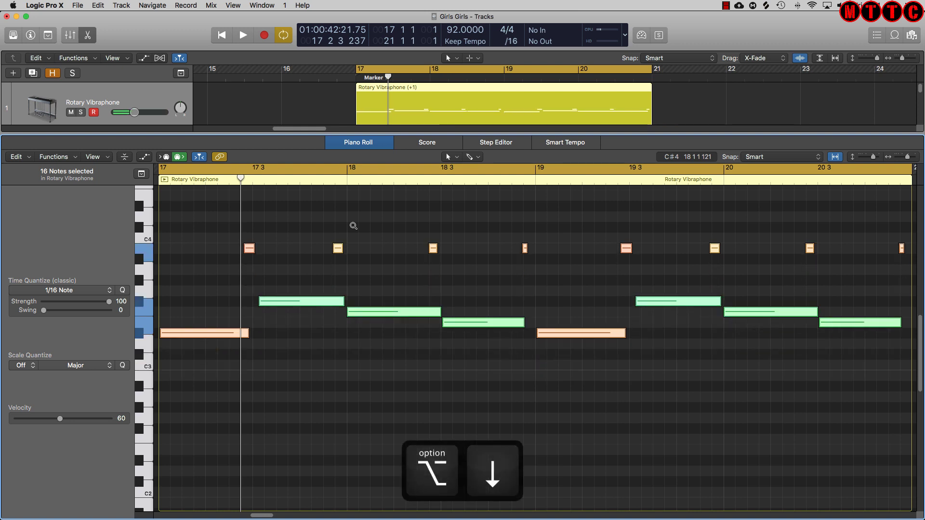
key("alt+Down")
key("alt+Down")
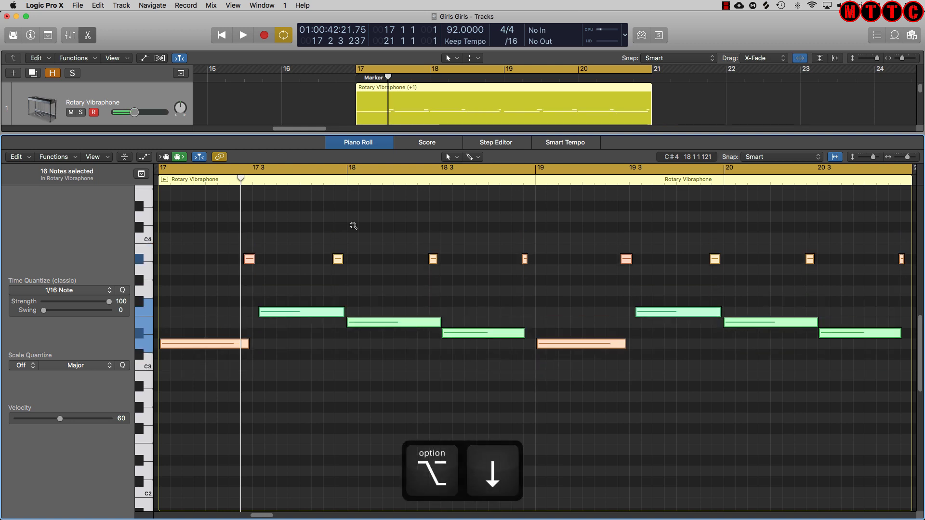
key("alt+Down")
key("alt+Down")
key("alt+Down")
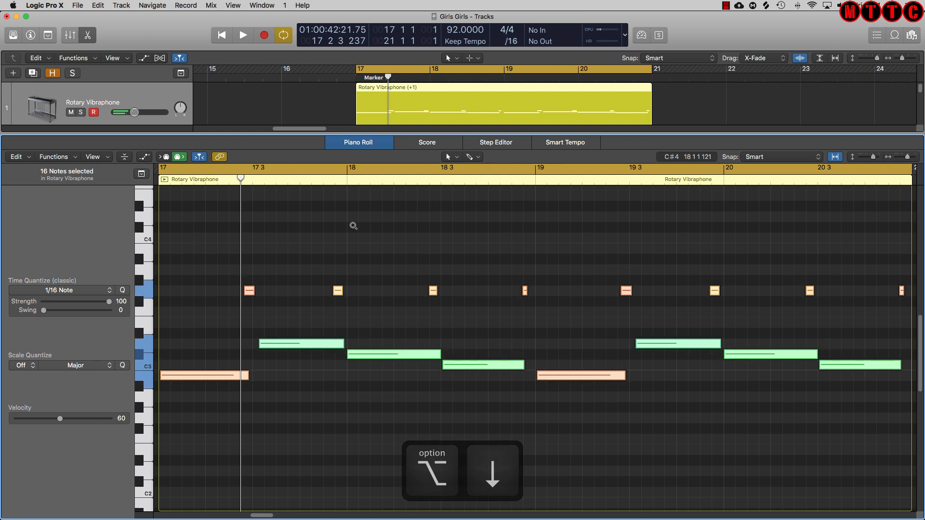
Step: Replay while stepping the notes up and down, settle them back at their pitch, and stop
key("space")
key("alt+Up")
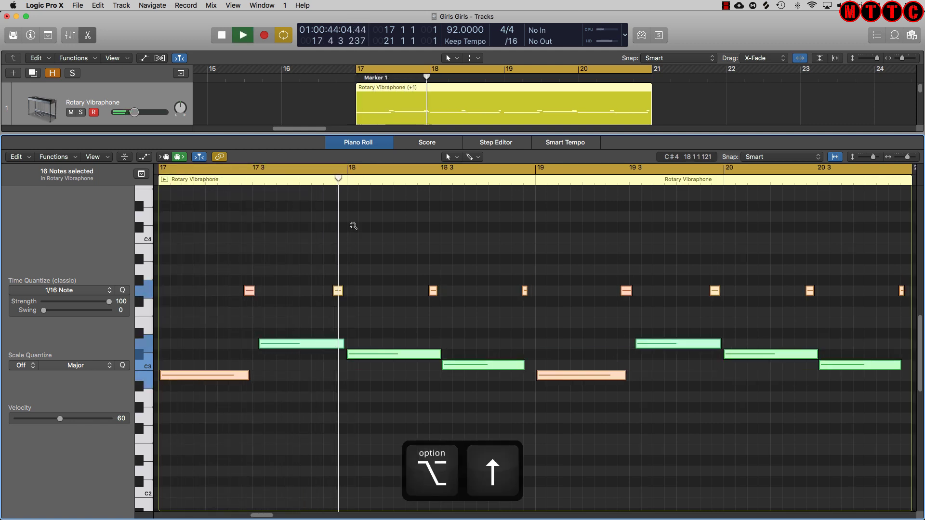
key("alt+Up")
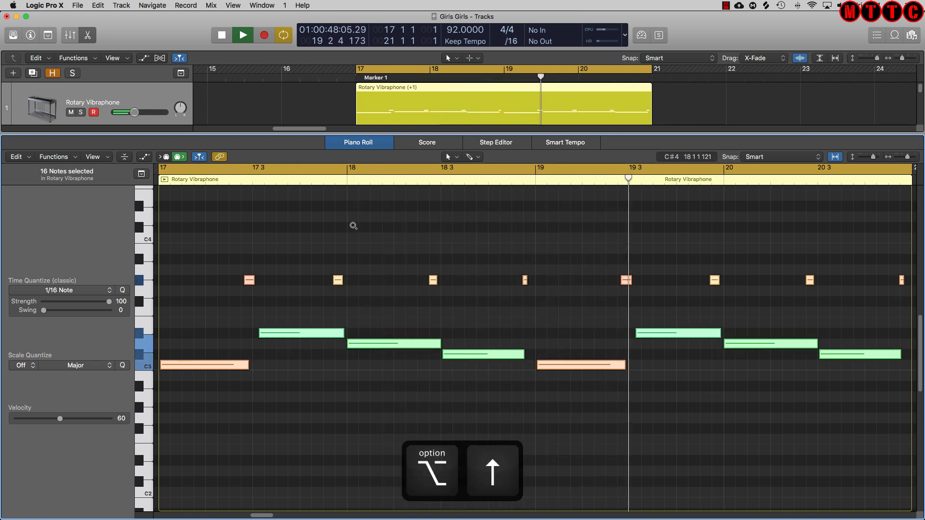
key("alt+Up")
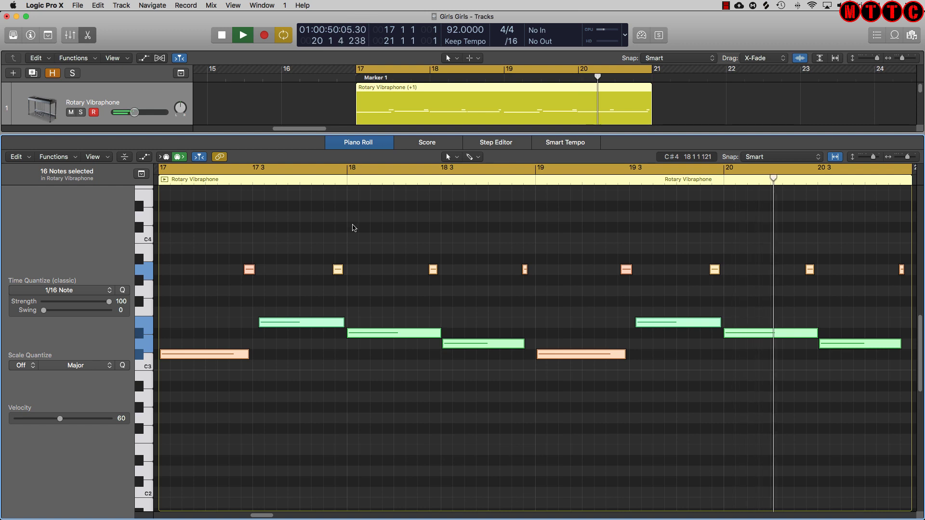
key("alt+Down")
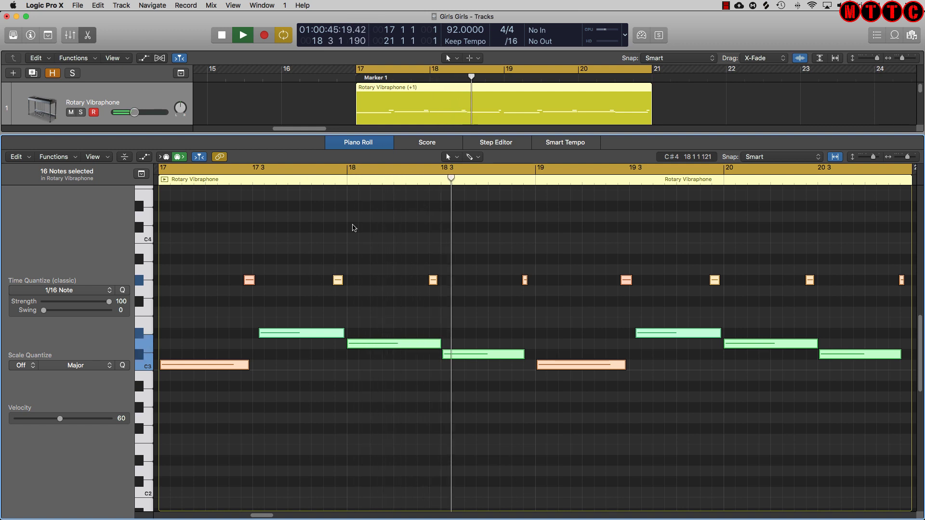
key("alt+Up")
key("alt+Up")
key("space")
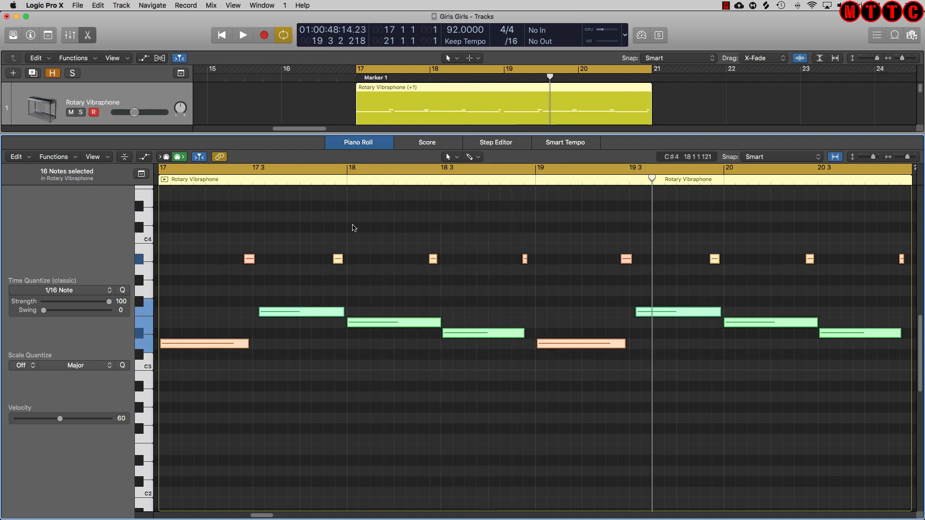
Step: Close the Piano Roll, reselect the Rotary Vibraphone region and transpose it down to -3
key("e")
left_click(389, 182)
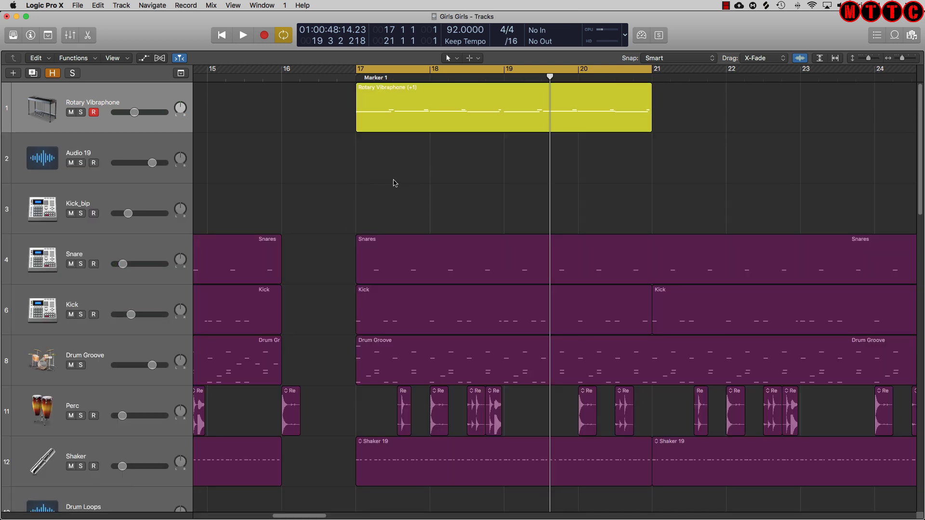
left_click(450, 107)
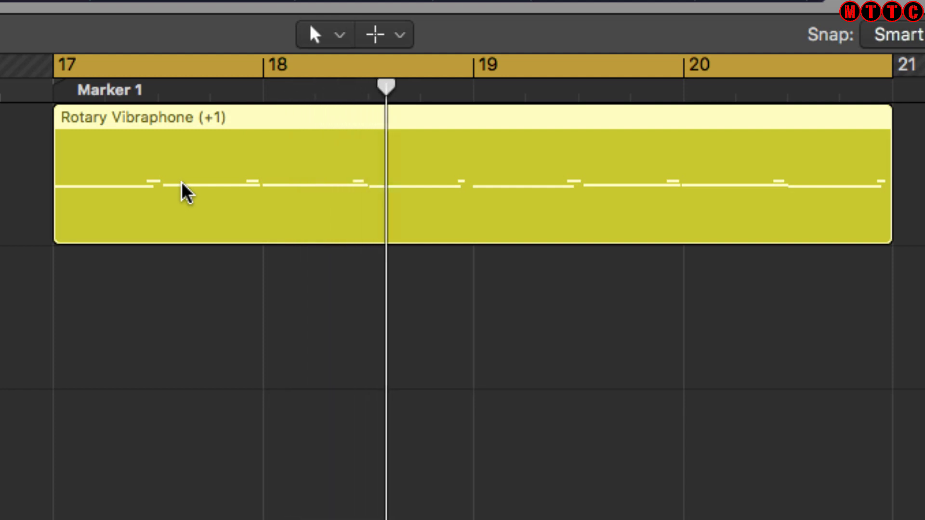
key("alt+Down")
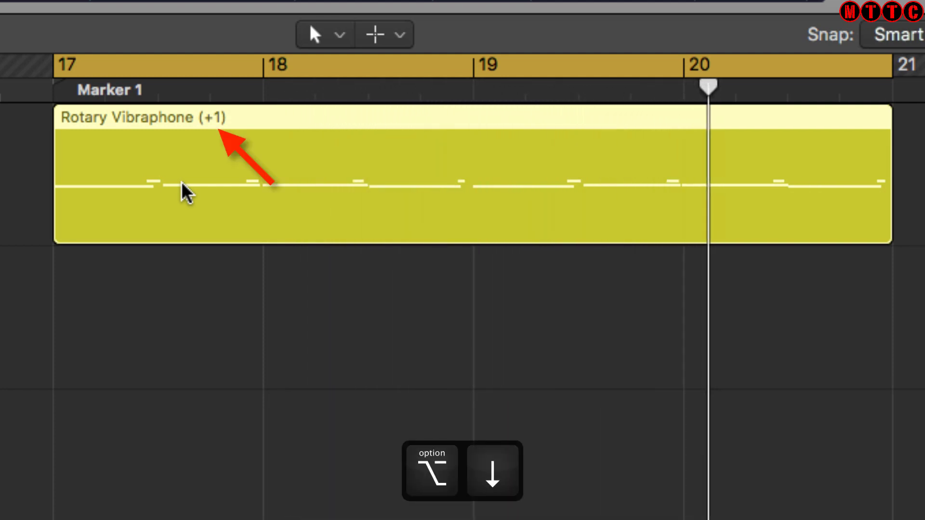
key("alt+Down")
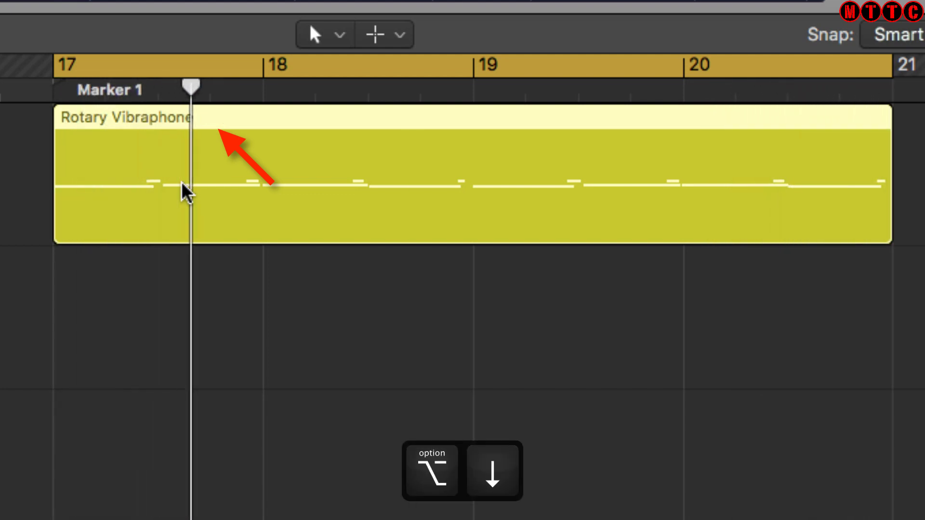
key("alt+Down")
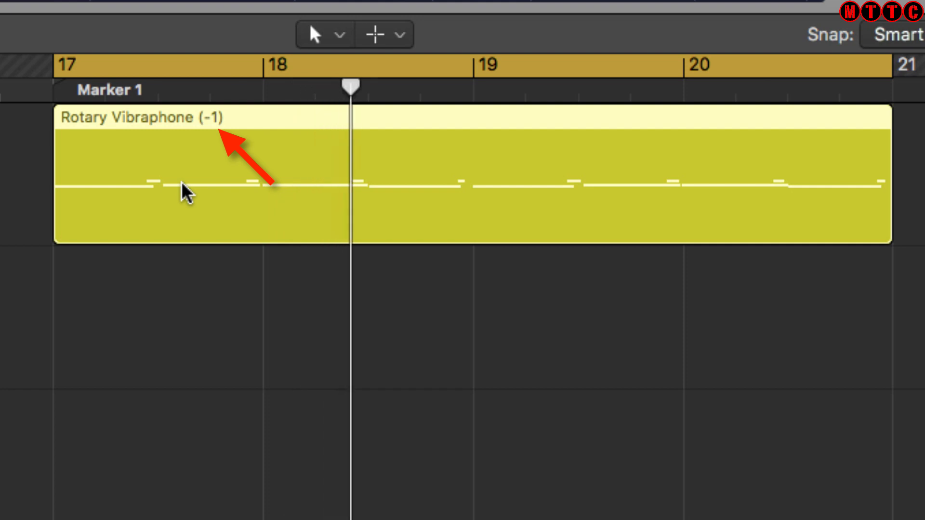
key("shift+super+a")
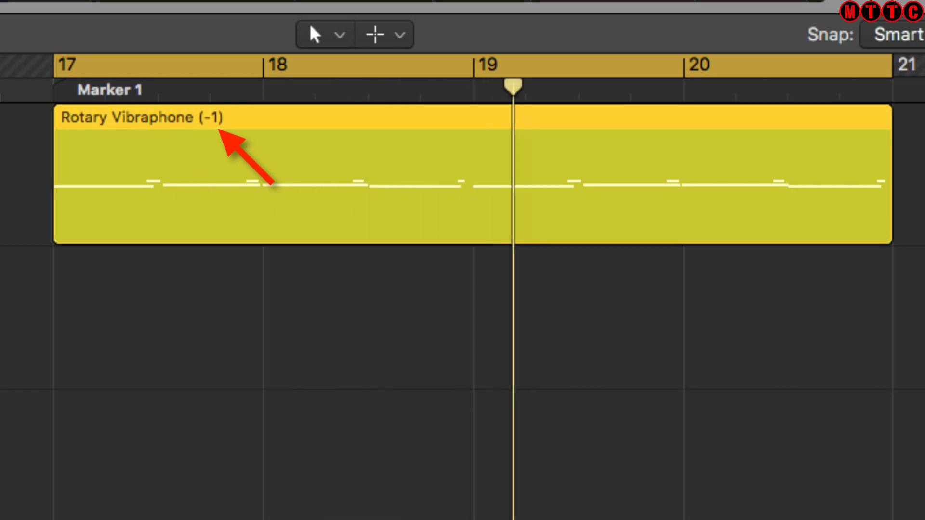
key("alt+Down")
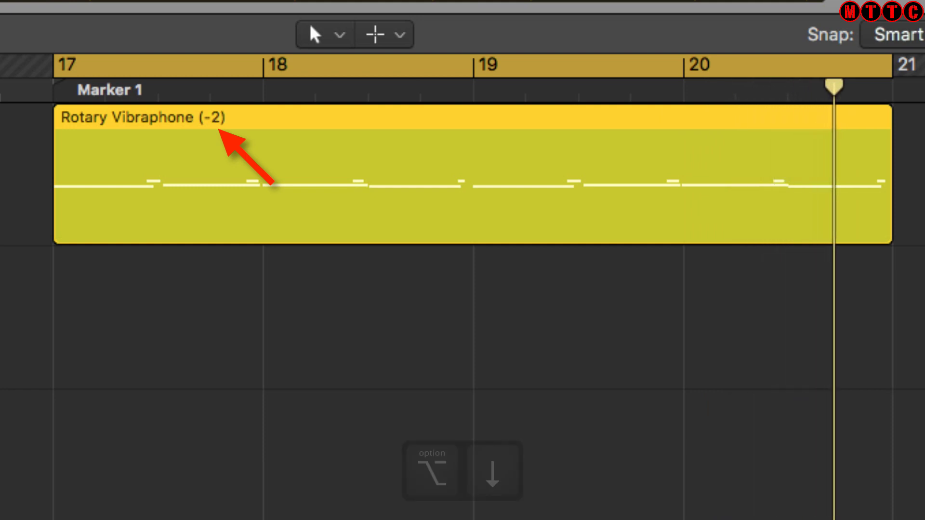
key("alt+Down")
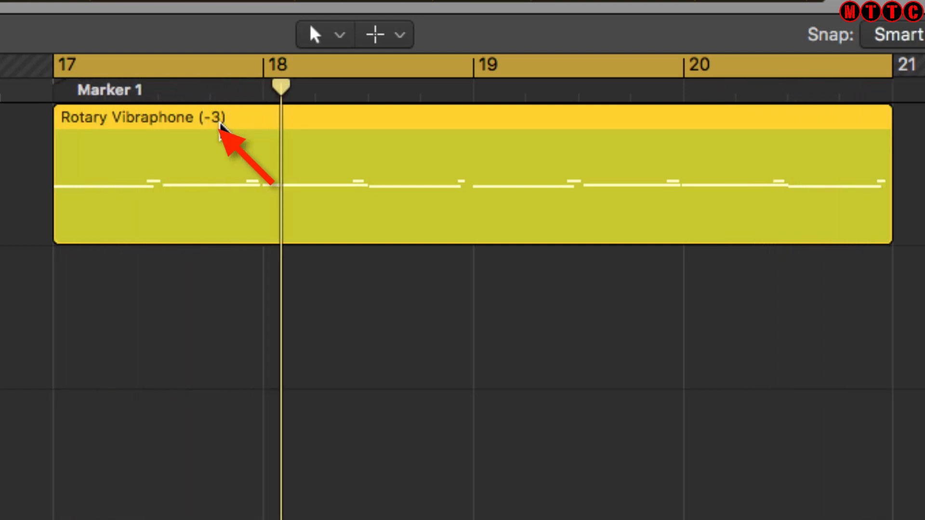
Step: Raise the region to +2, bring it back down to +1, and reselect it
key("alt+Up")
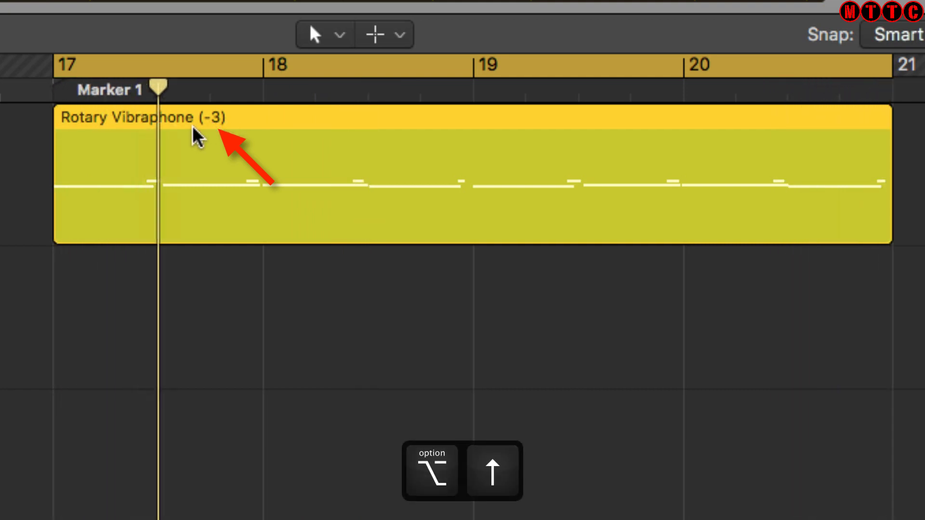
key("alt+Up")
key("alt+Up")
key("alt+Up")
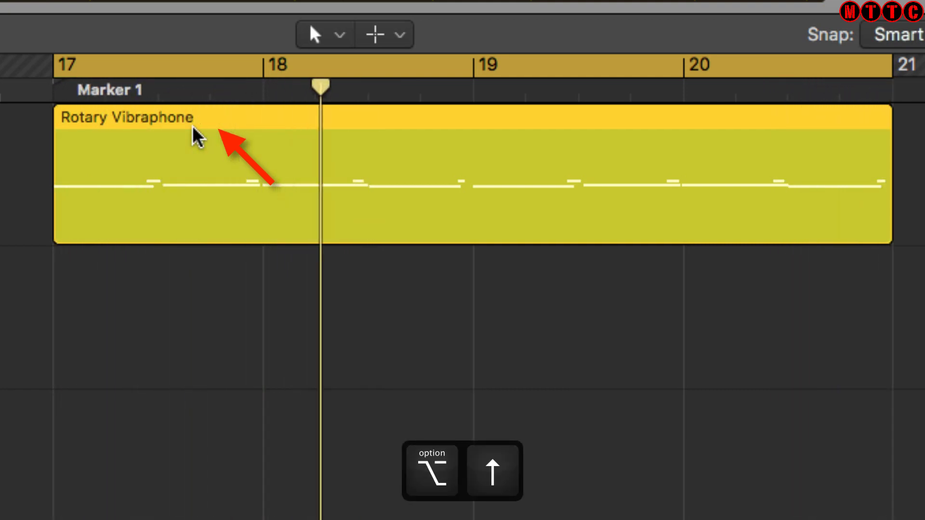
key("alt+Up")
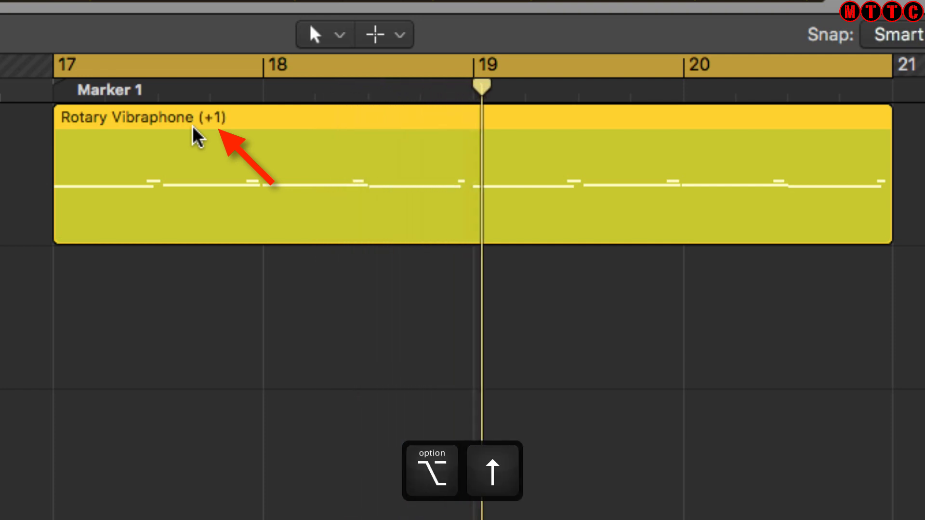
key("alt+Up")
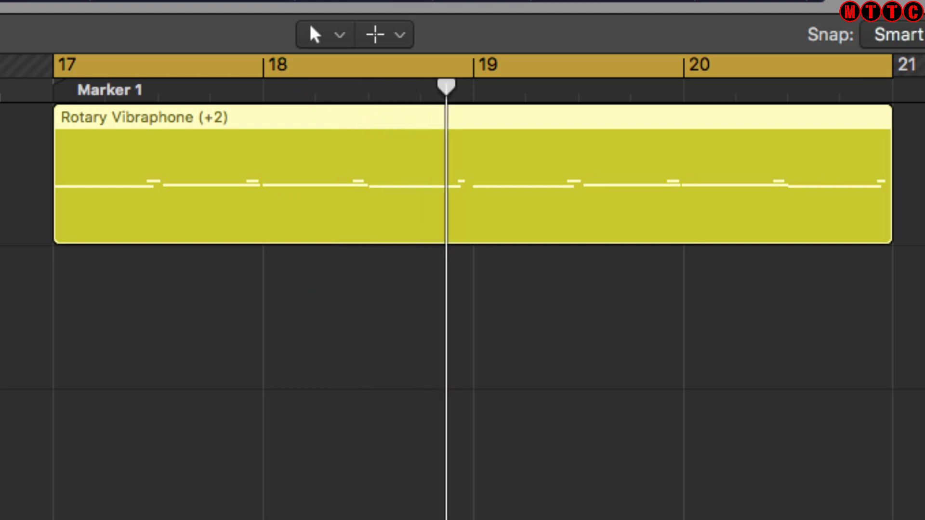
key("alt+Down")
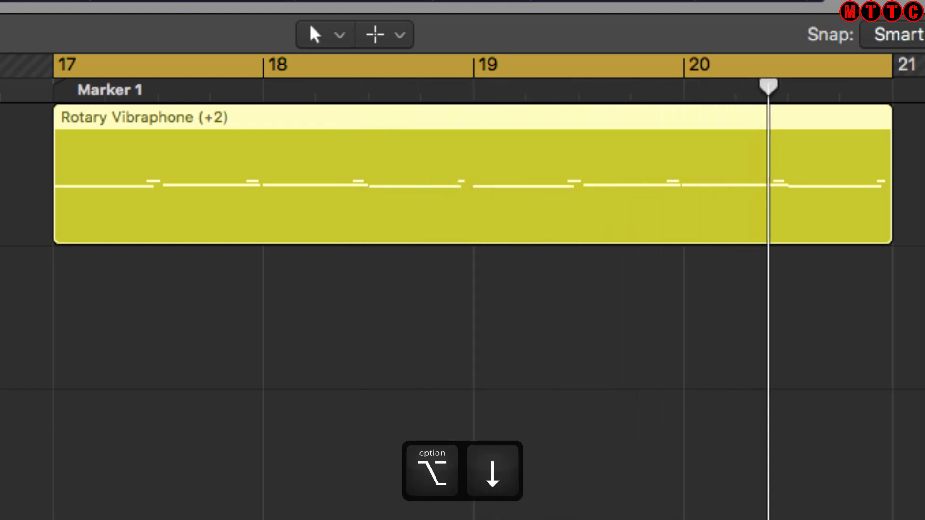
key("alt+Down")
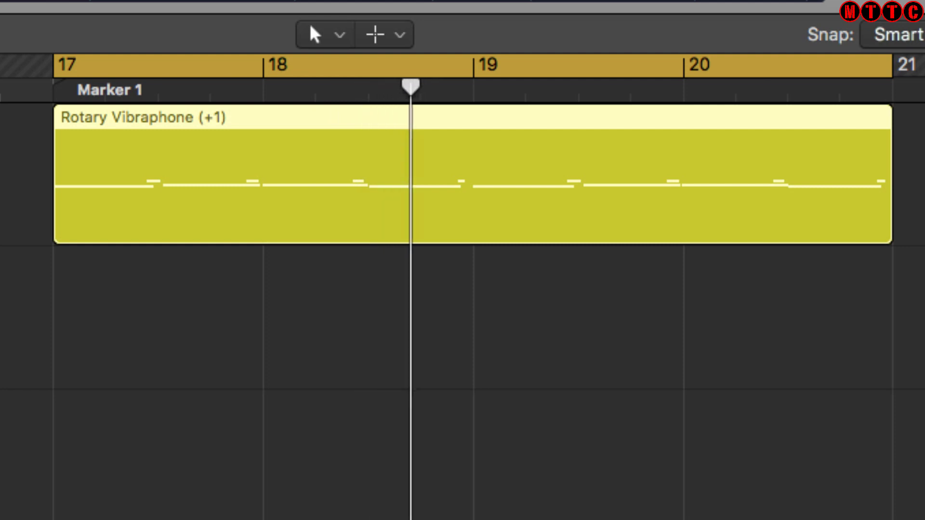
left_click(221, 359)
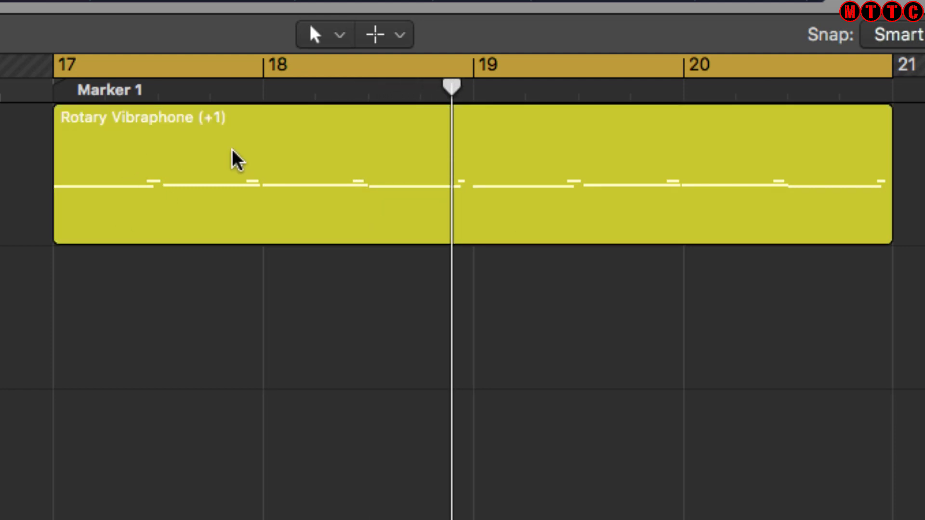
left_click(200, 160)
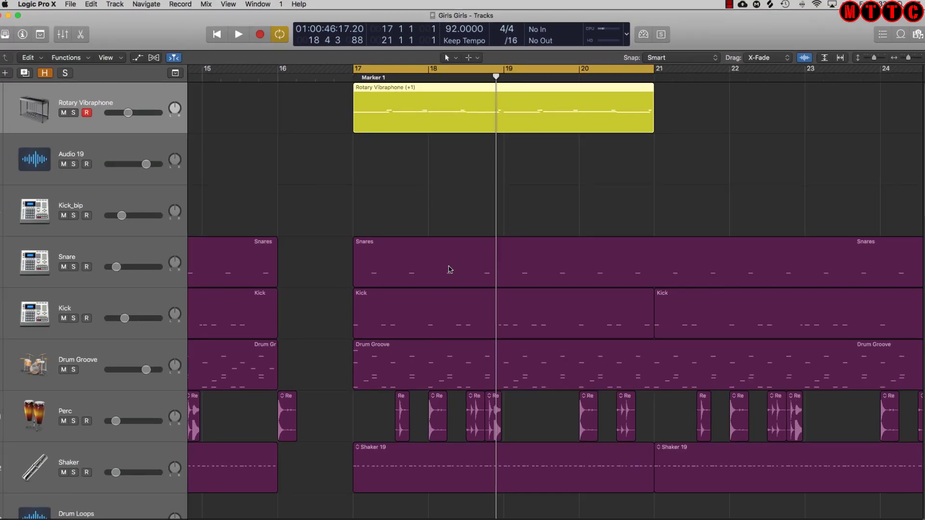
Step: Open the Snares region in the Piano Roll with no notes selected
left_click(451, 266)
double_click(450, 267)
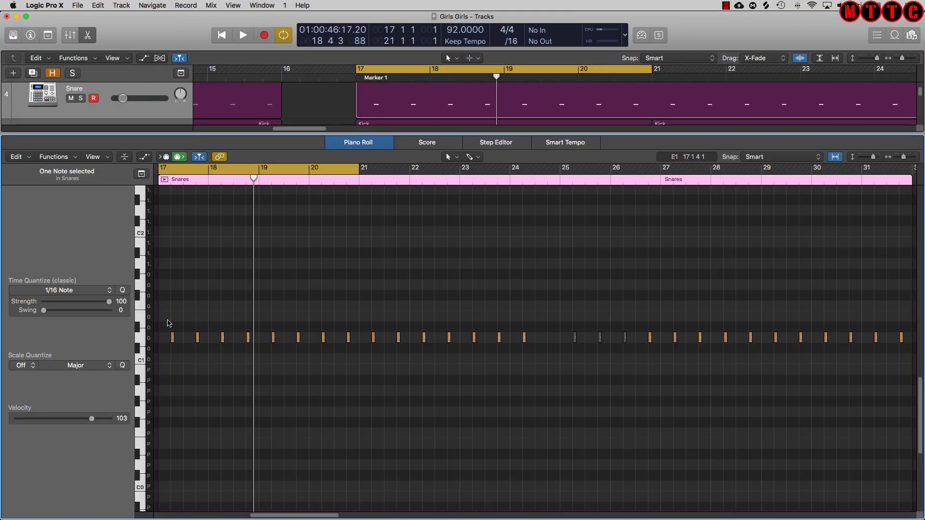
left_click(183, 343)
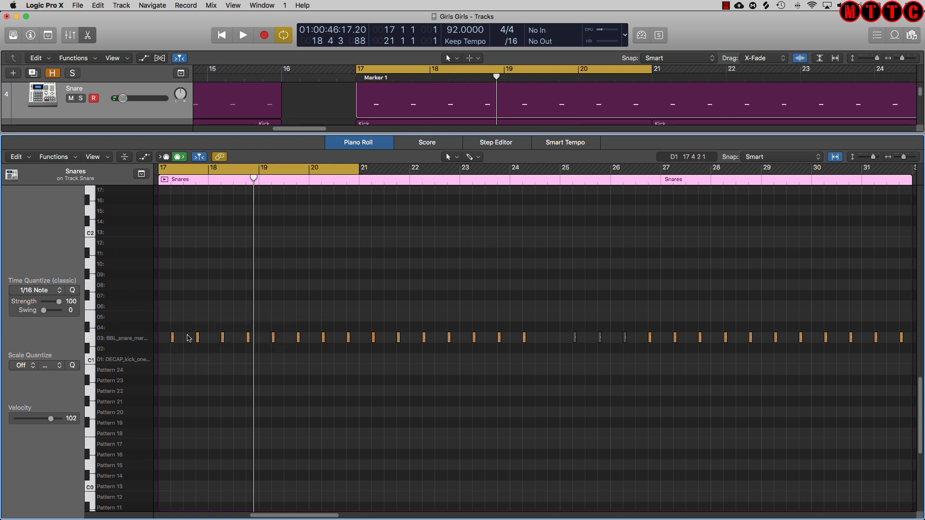
Step: Select the snare hits in bars 17–24, transpose them up two rows, then undo one
left_click_drag(170, 327, 537, 362)
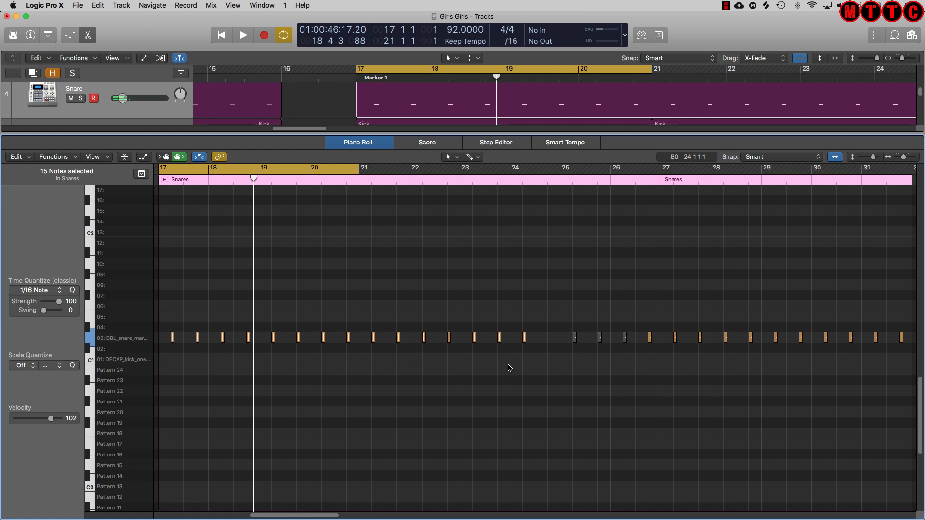
key("alt+Up")
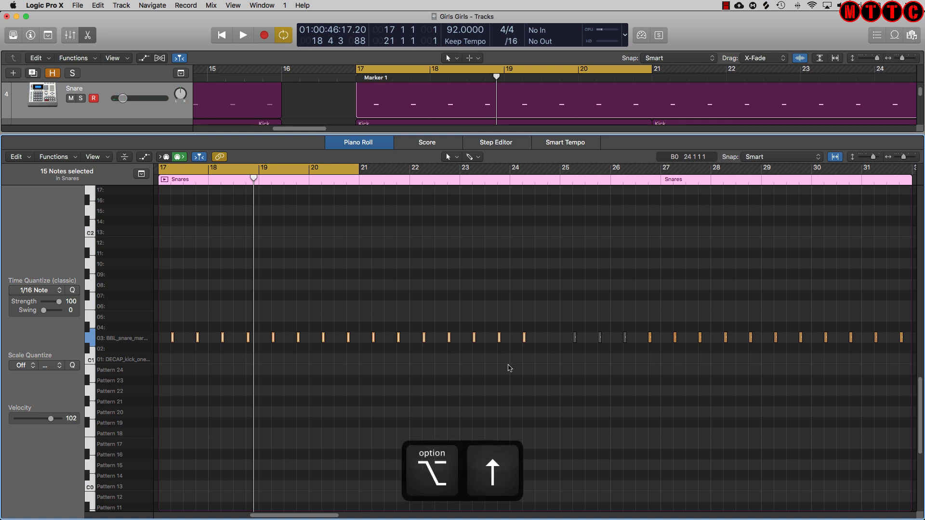
key("alt+Up")
key("alt+Up")
key("alt+Up")
key("alt+Up")
key("alt+Up")
key("alt+Up")
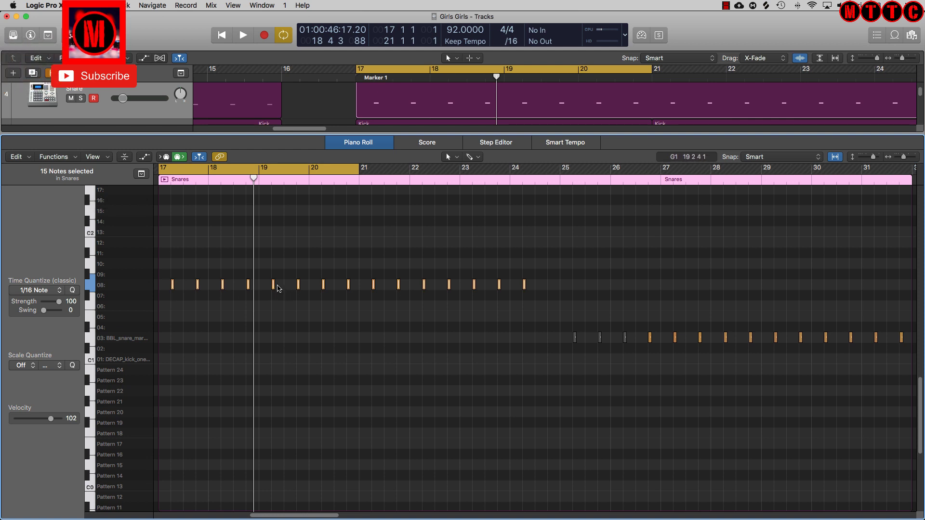
key("super+z")
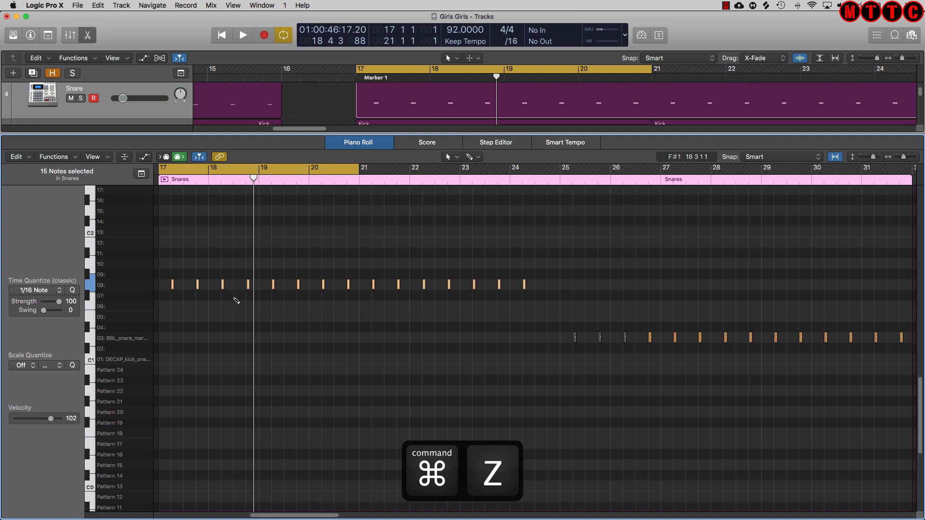
Step: Undo the remaining snare transposition and confirm the Rotary Vibraphone region still starts at bar 17
key("super+z")
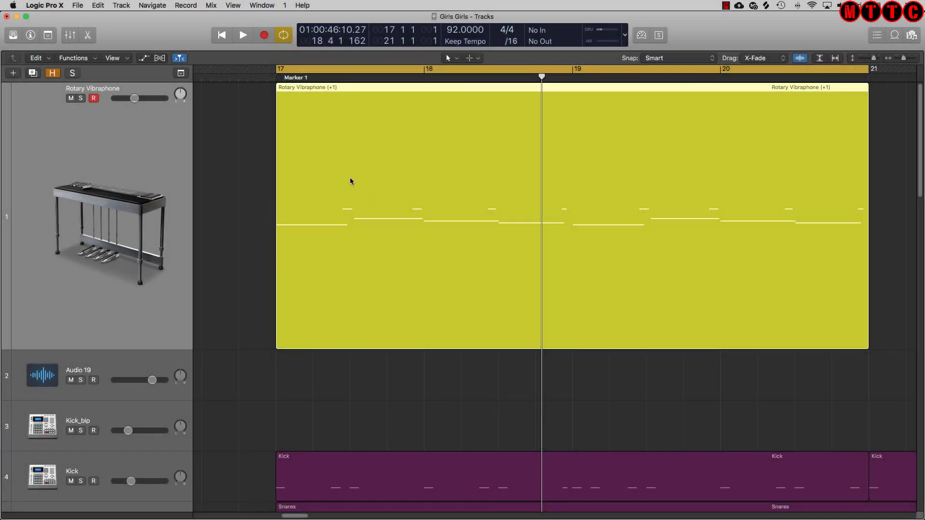
left_click_drag(349, 176, 350, 173)
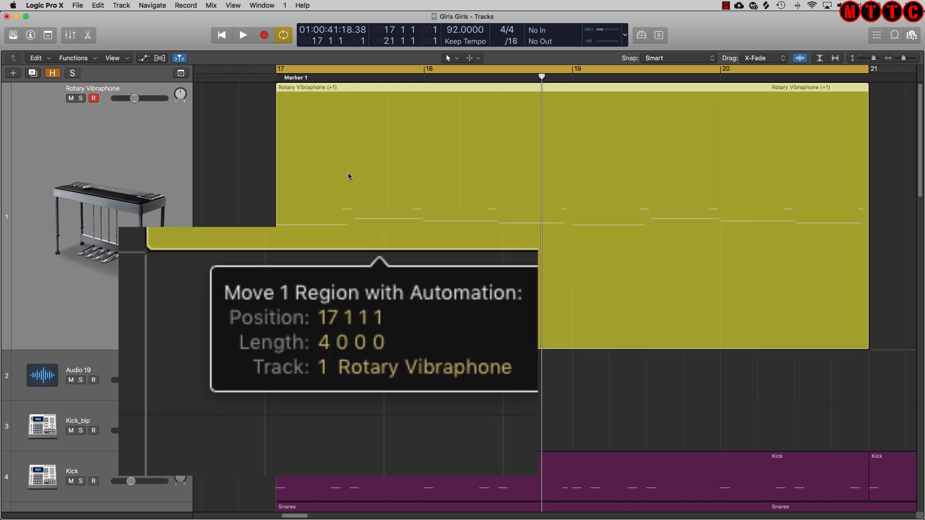
left_click_drag(348, 173, 348, 173)
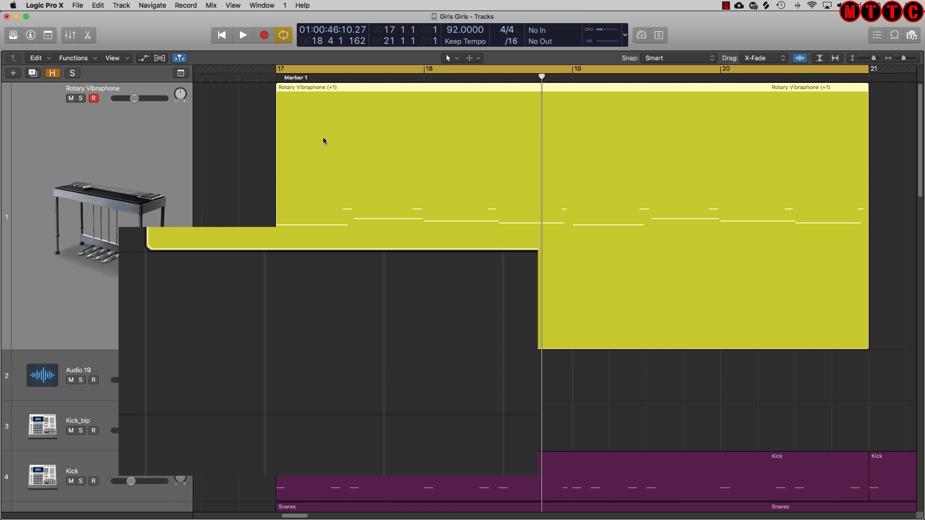
left_click_drag(323, 137, 322, 138)
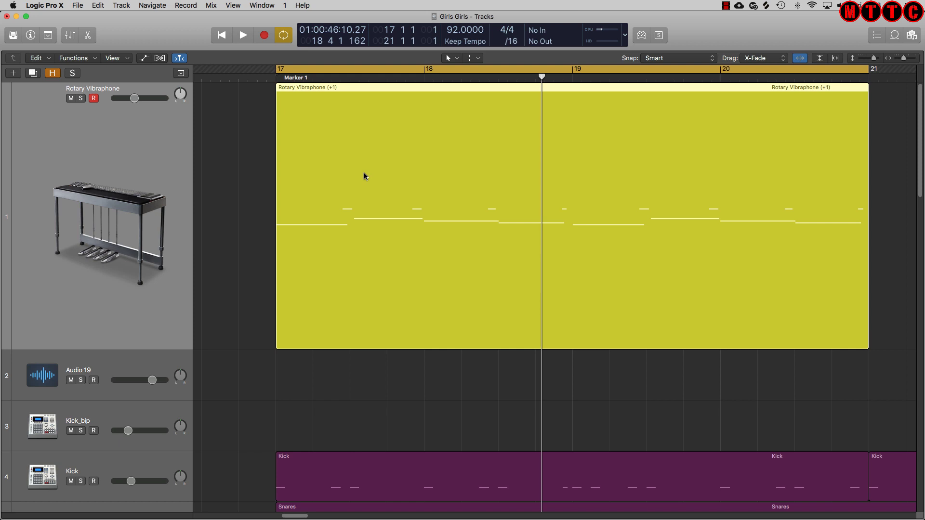
key("alt+Left")
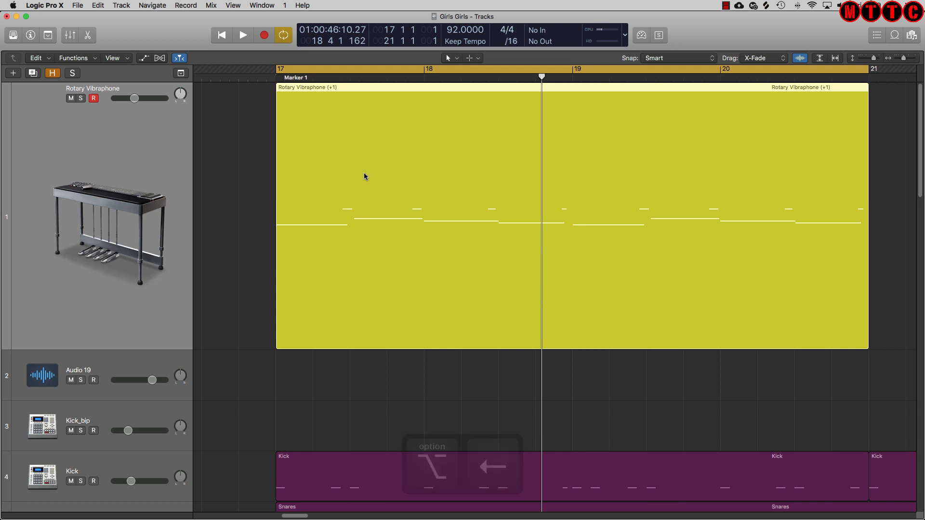
key("alt+Left")
key("alt+Left")
key("alt+Left")
key("alt+Left")
key("alt+Left")
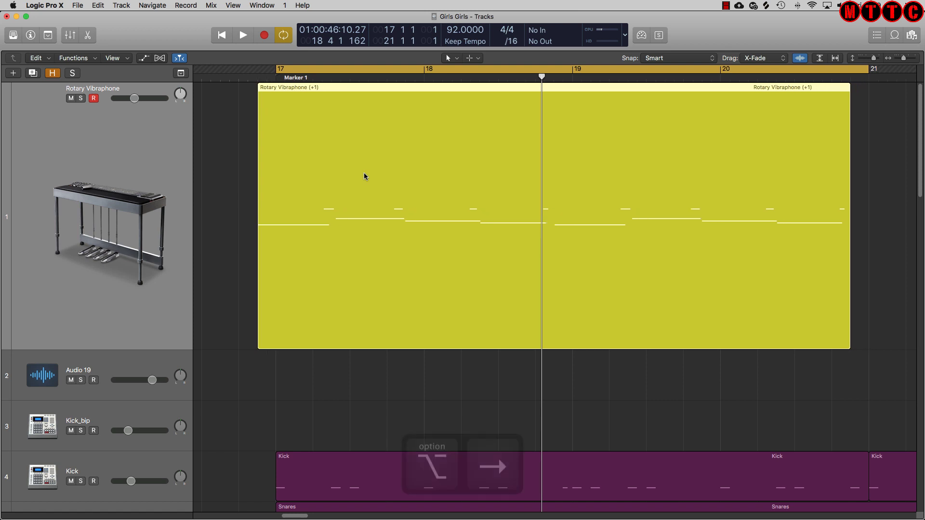
key("alt+Right")
key("alt+Right")
key("alt+Right")
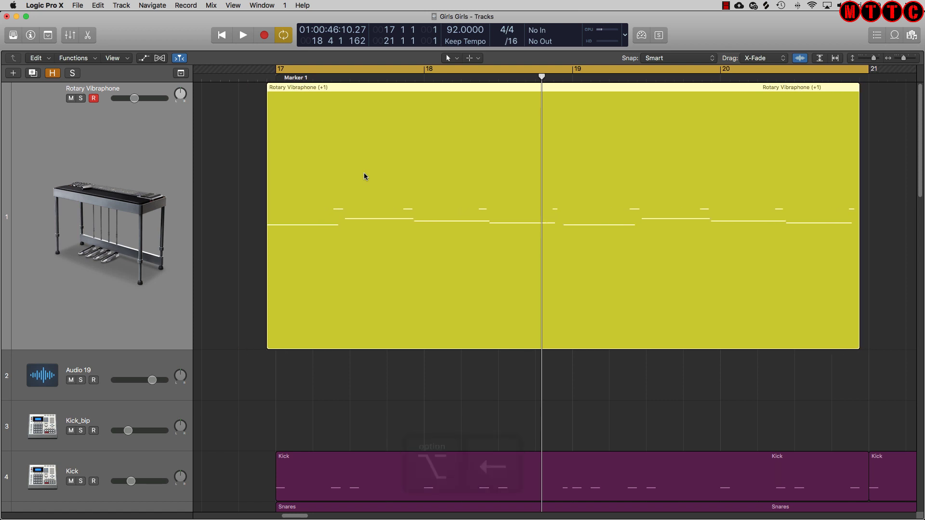
key("alt+Right")
key("alt+Right")
key("alt+Right")
key("alt+Right")
key("alt+Right")
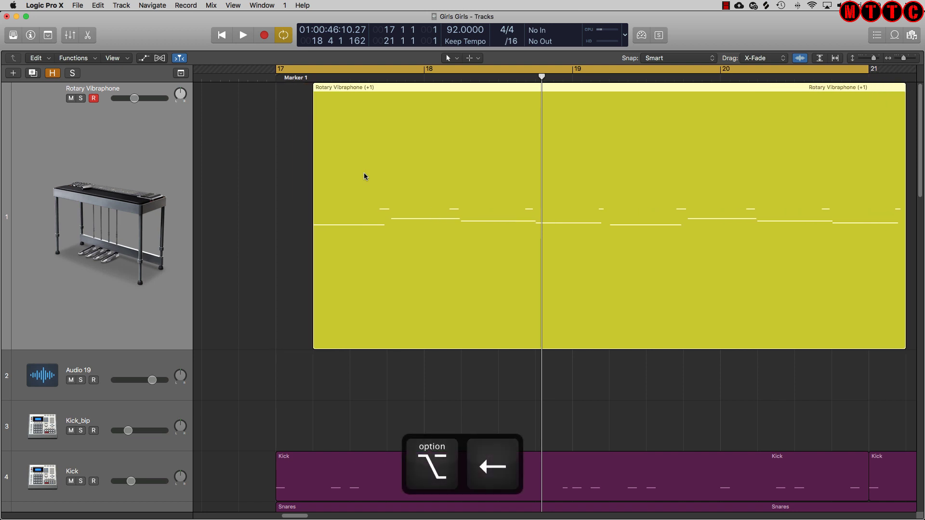
key("alt+Left")
key("alt+Left")
key("alt+Left")
key("alt+Left")
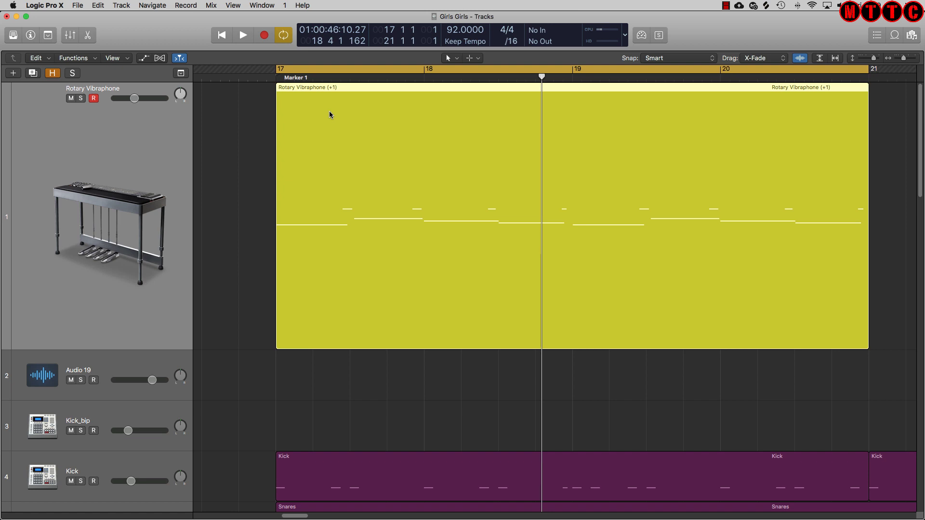
Step: Show the full toolbar and change the Nudge Value from Division to Tick
key("ctrl+alt+super+t")
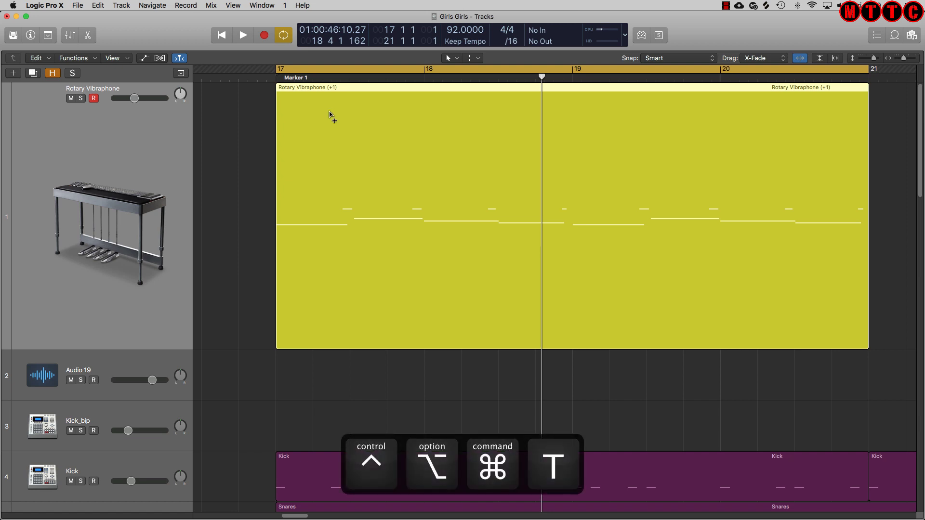
key("ctrl+alt+super+t")
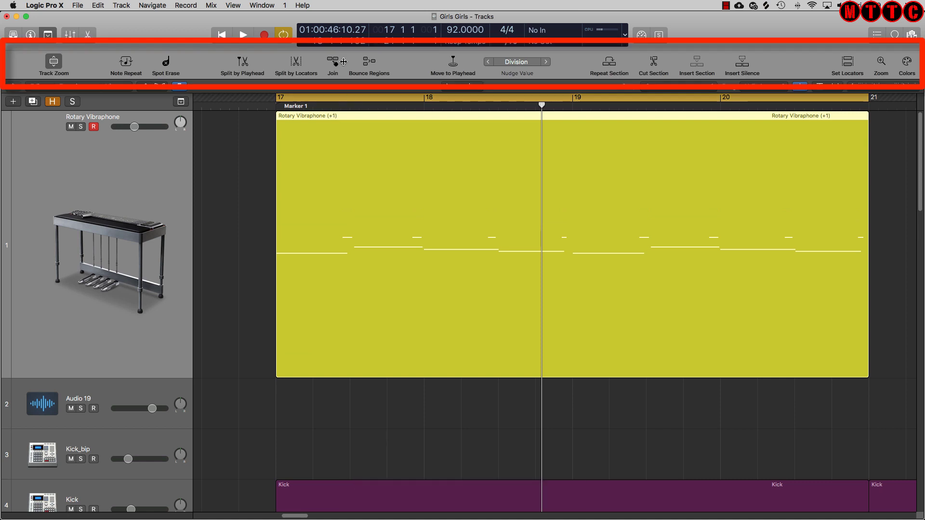
left_click(517, 62)
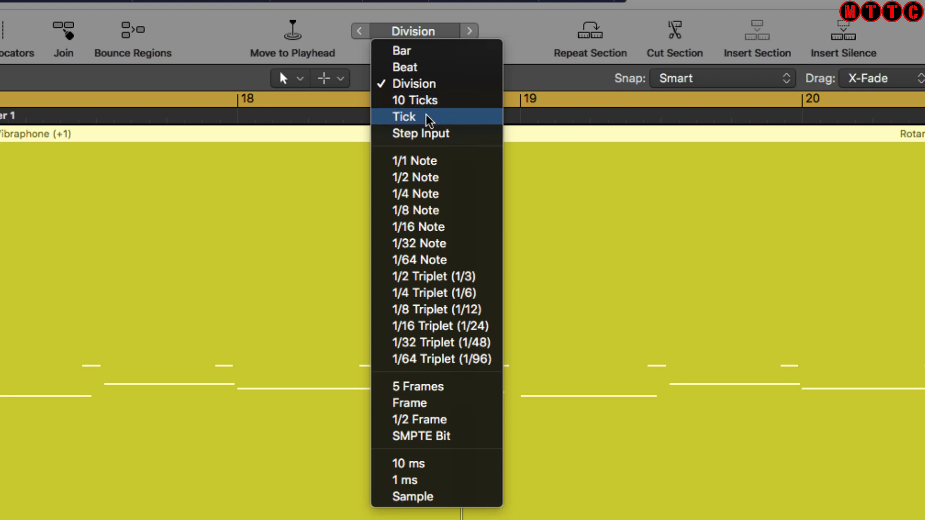
left_click(428, 118)
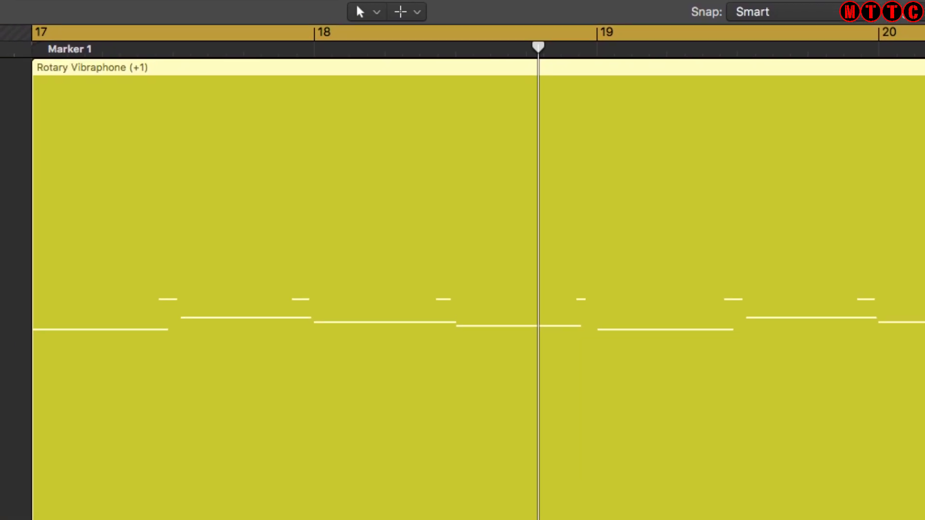
Step: Nudge the Rotary Vibraphone region three ticks later, then two ticks back
key("alt+Right")
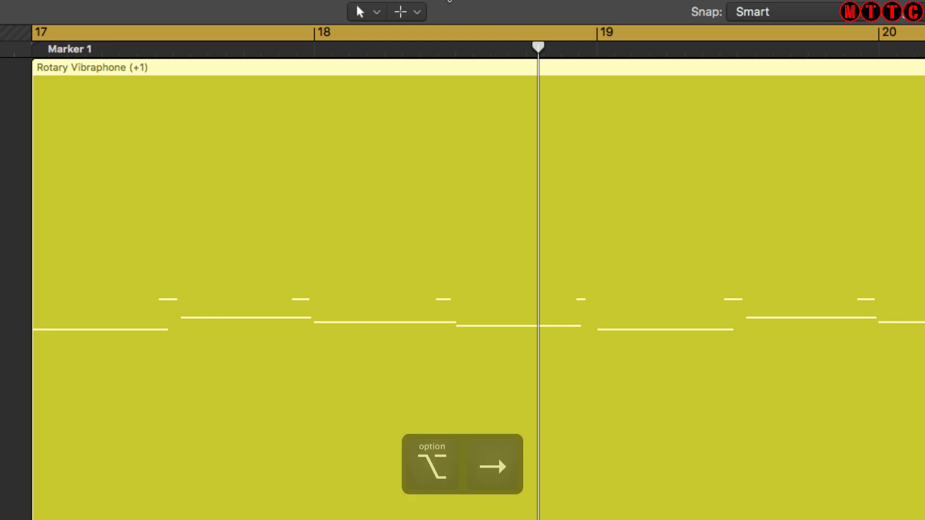
key("alt+Right")
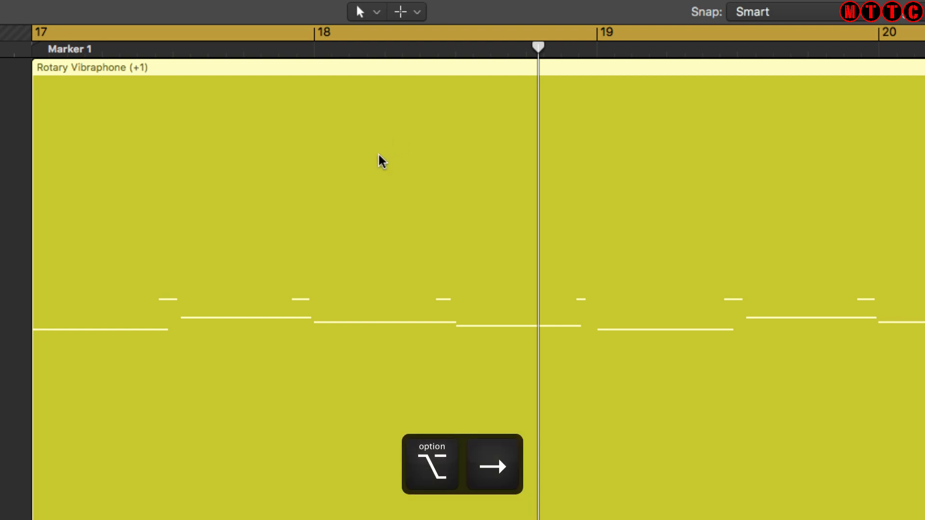
key("alt+Right")
key("alt+Right")
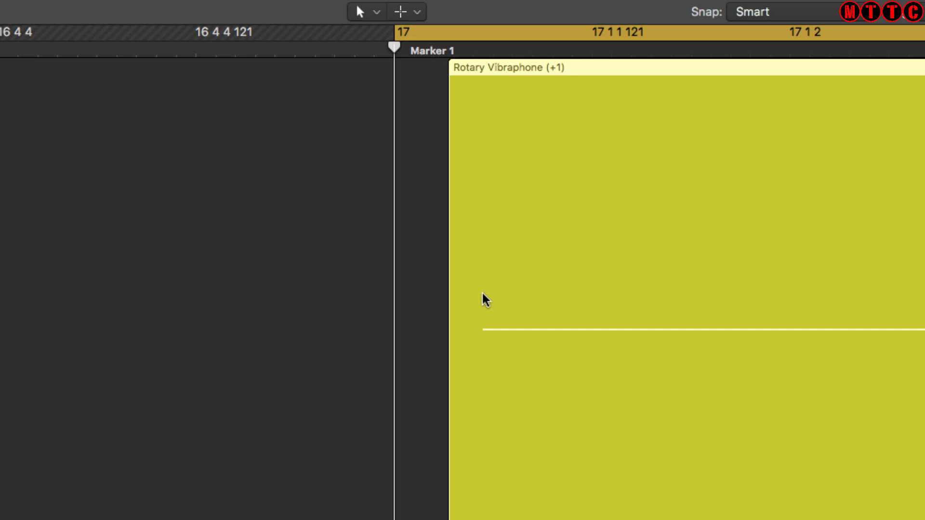
key("alt+Left")
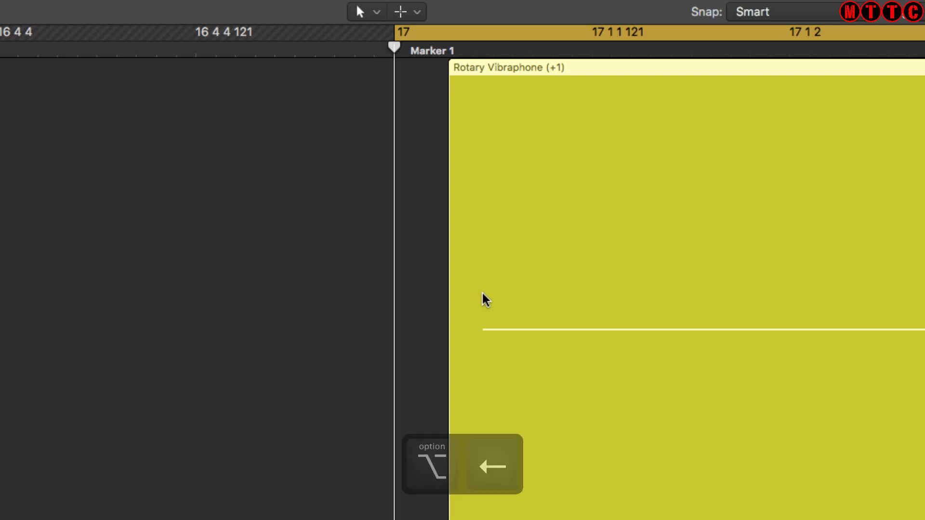
key("alt+Left")
key("alt+Left")
key("alt+Left")
key("alt+Left")
key("alt+Left")
key("alt+Left")
key("alt+Left")
key("alt+Left")
key("alt+Left")
key("alt+Left")
key("alt+Left")
Step: Fine-tune the region with drags and tick nudges until it starts at 17 1 1 10
left_click_drag(485, 300, 502, 296)
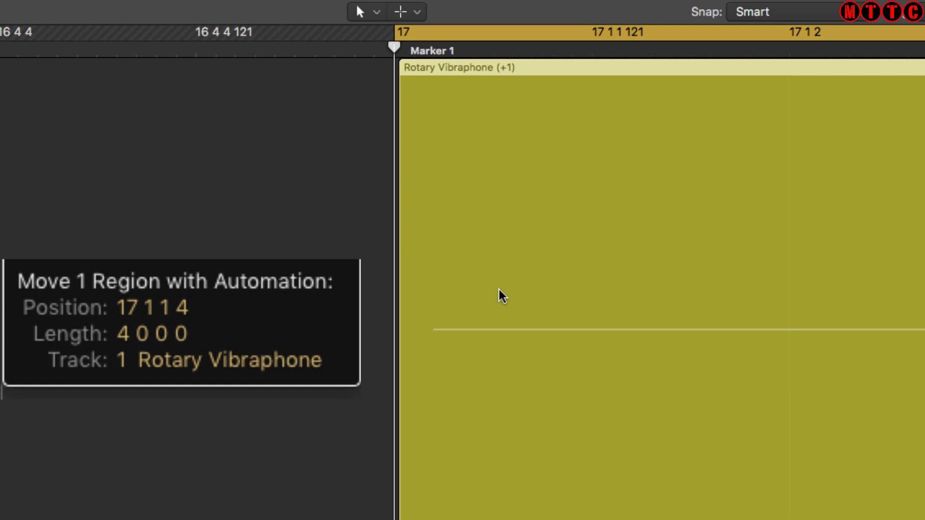
key("alt+Left")
key("alt+Left")
key("alt+Left")
left_click_drag(500, 293, 500, 293)
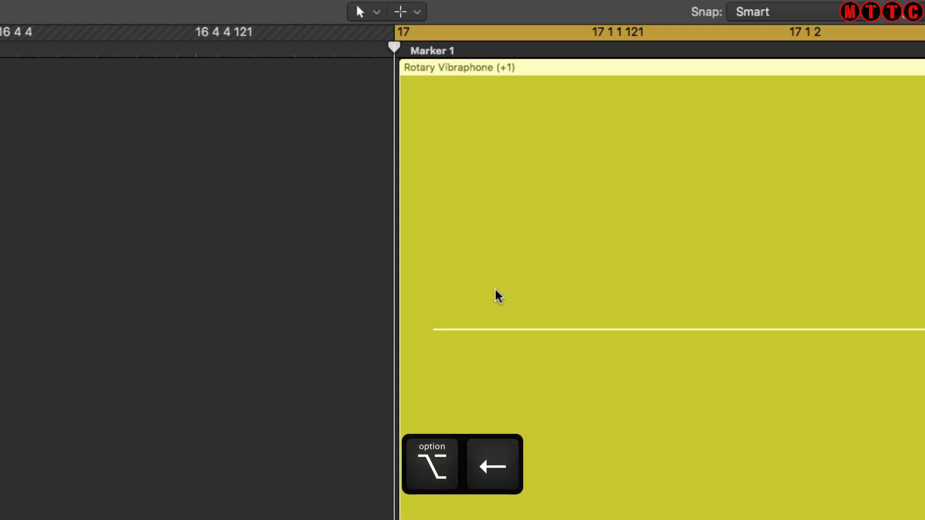
key("alt+Left")
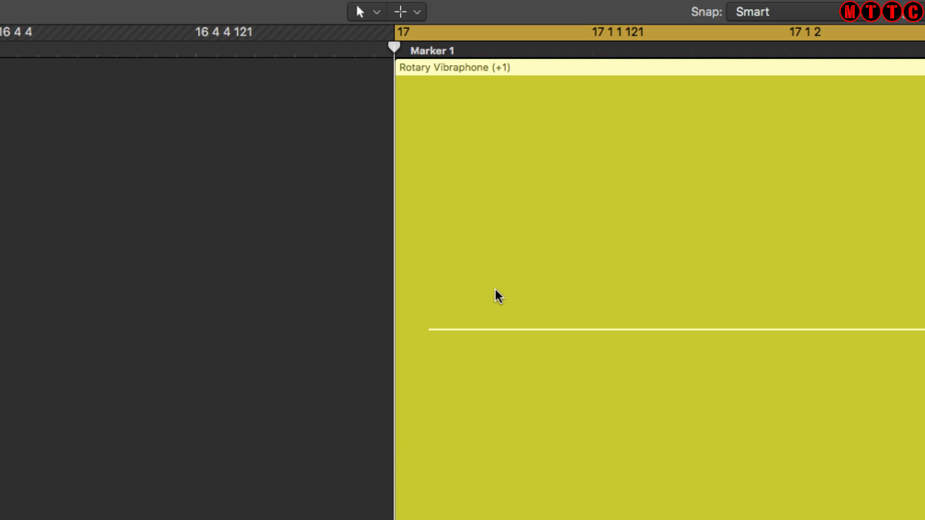
key("alt+Right")
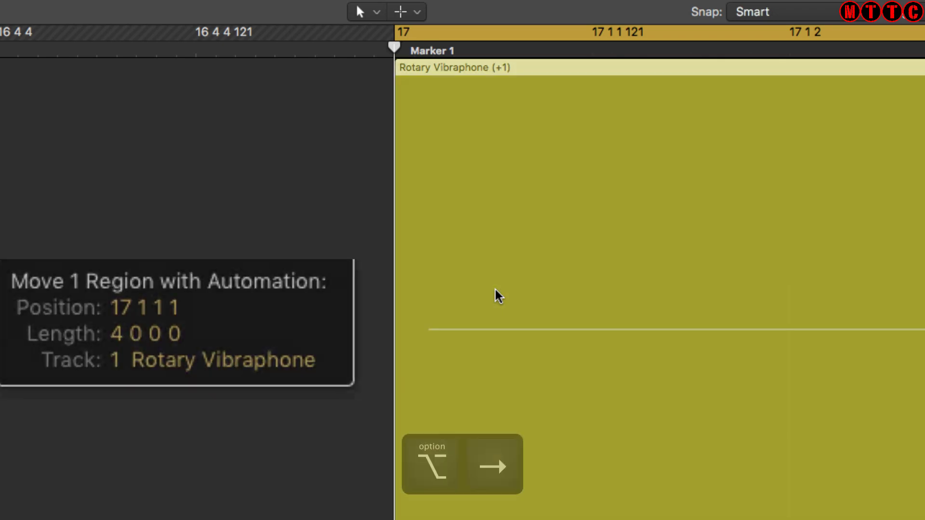
key("alt+Left")
key("alt+Right")
key("alt+Right")
key("alt+Right")
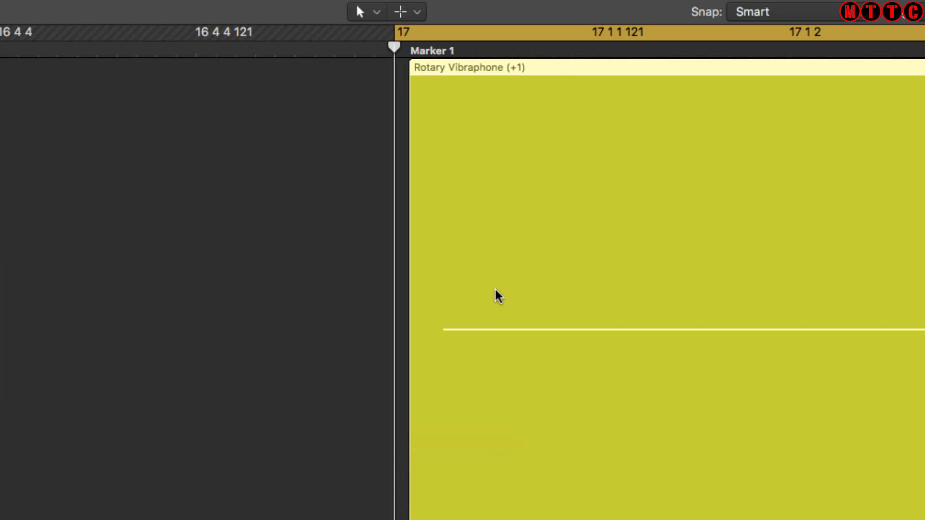
left_click(496, 297)
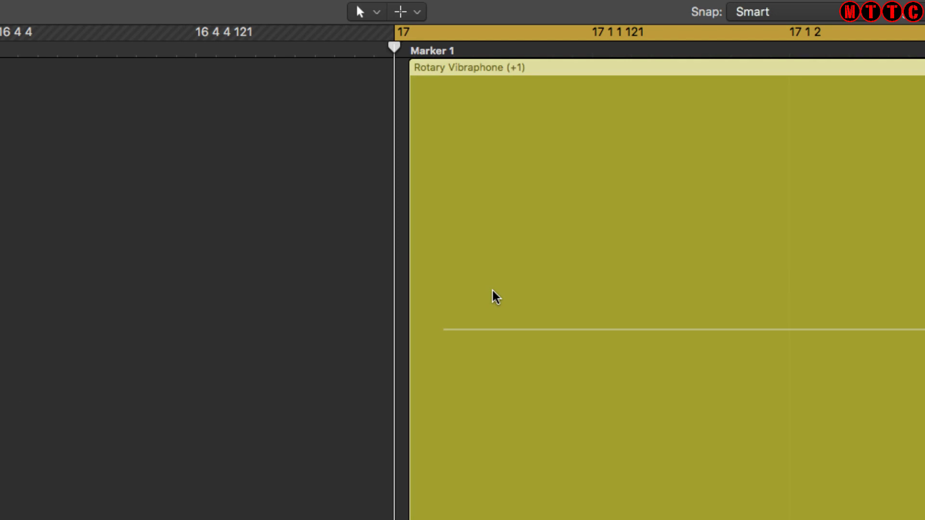
left_click(494, 296)
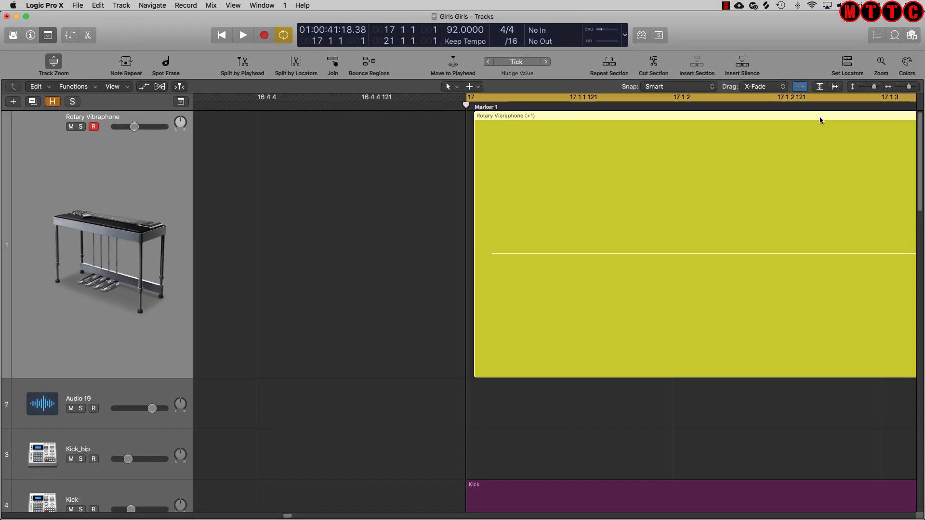
Step: In the Event List, show all regions and drag the Rotary Vibraphone start tick to 17 1 1 1
key("e")
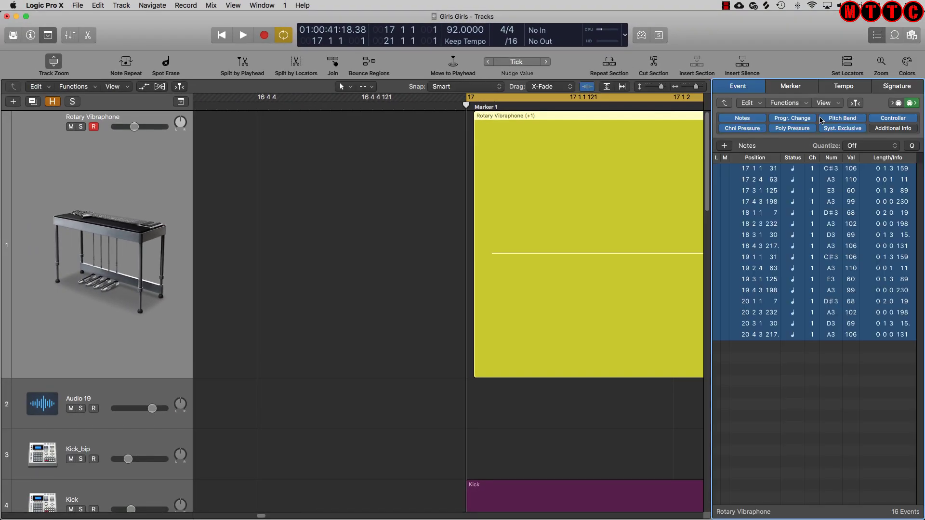
left_click(753, 435)
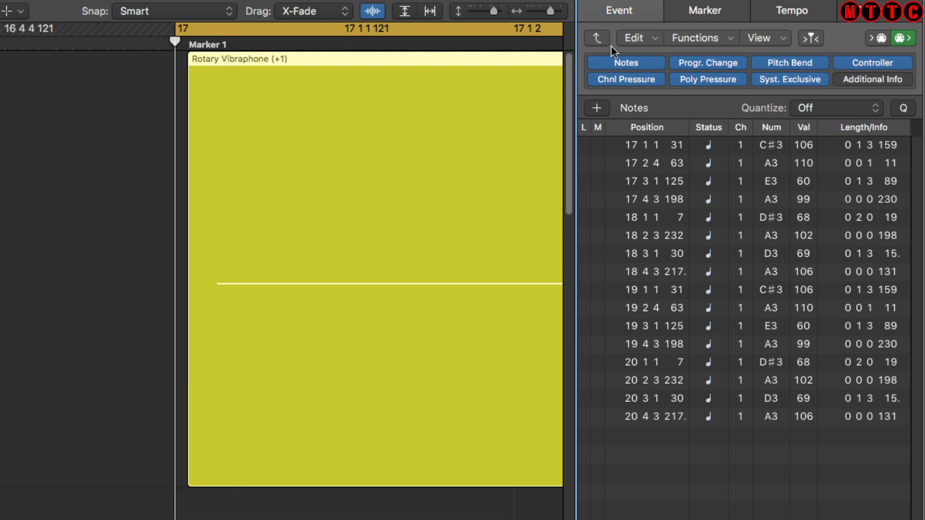
left_click(598, 41)
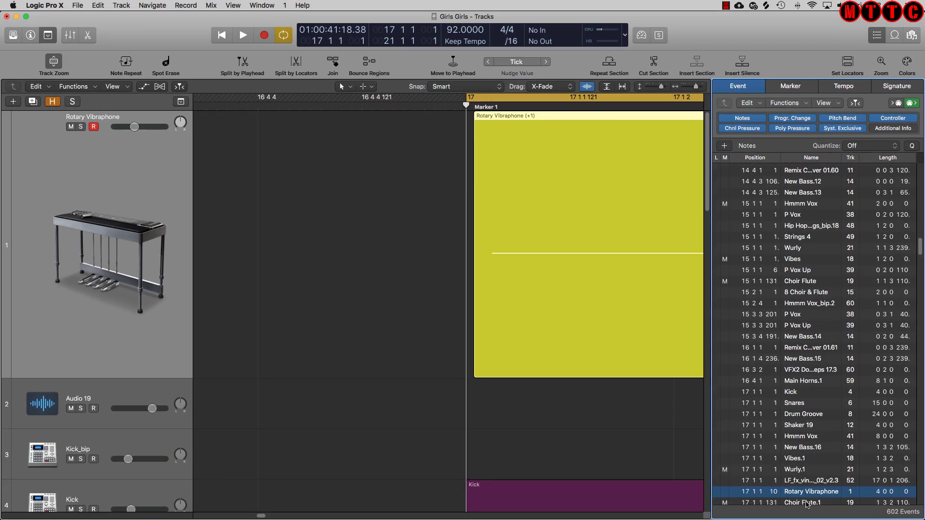
left_click(809, 491)
key("Return")
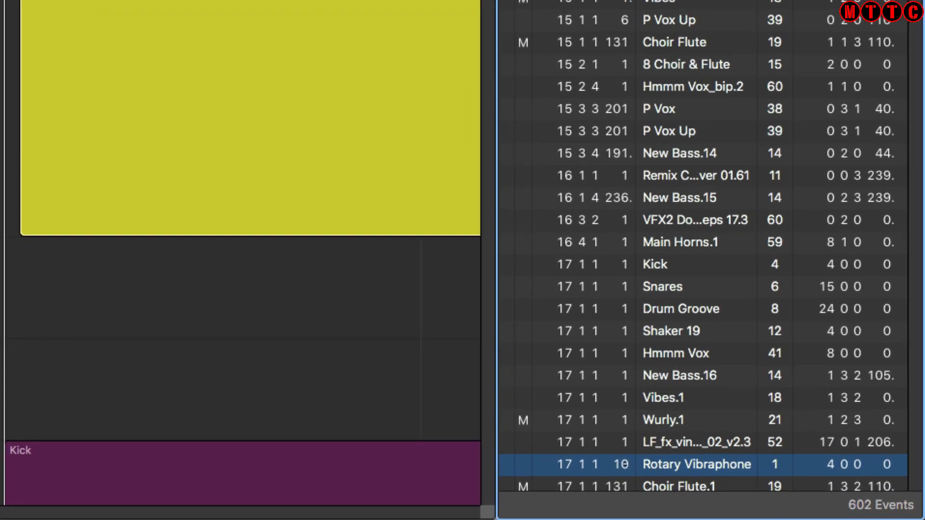
left_click_drag(622, 465, 622, 500)
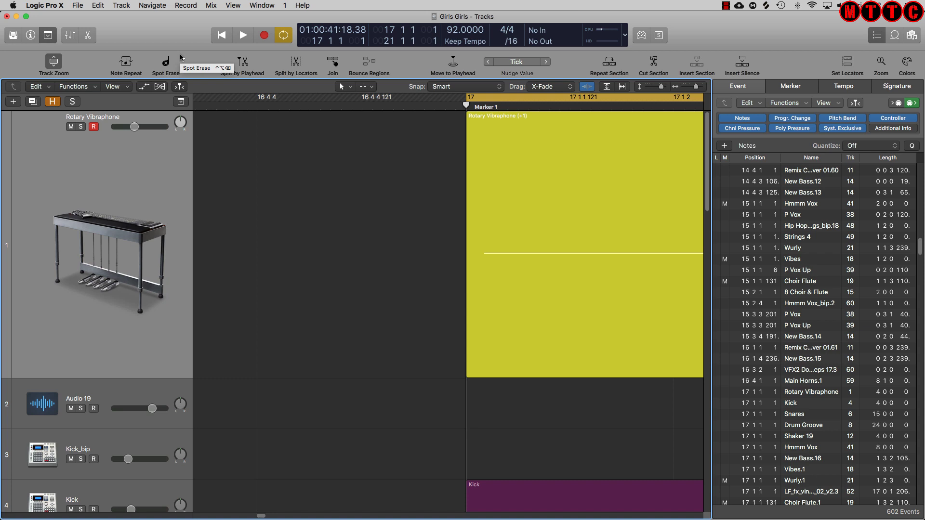
key("ctrl+alt+super+t")
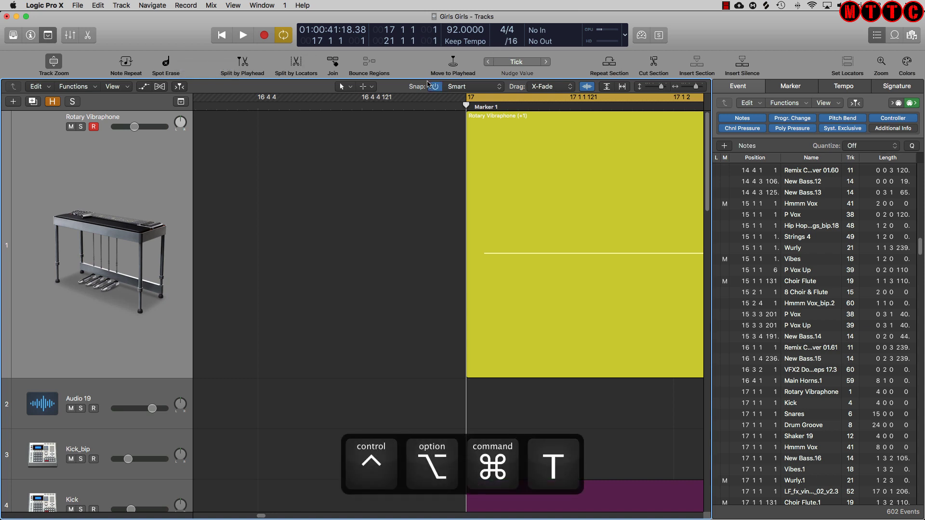
key("ctrl+alt+super+t")
key("ctrl+alt+super+t")
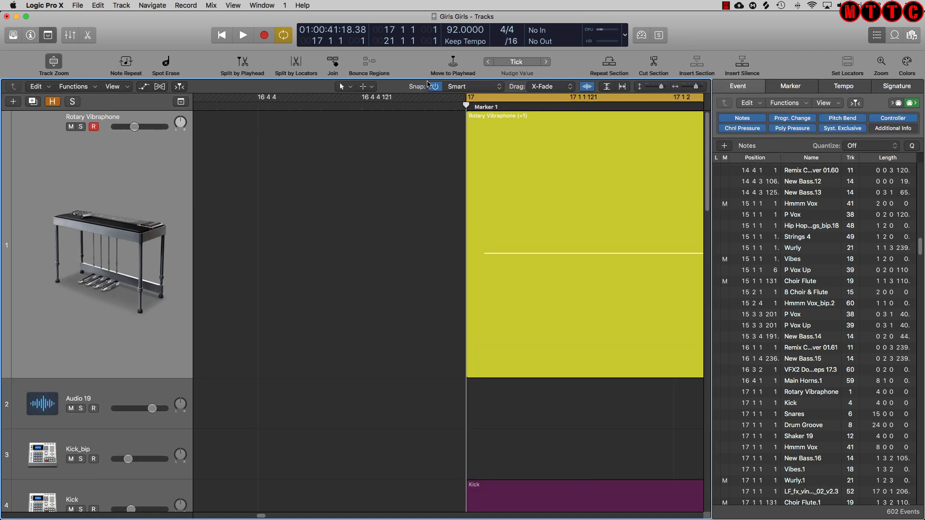
left_click(521, 65)
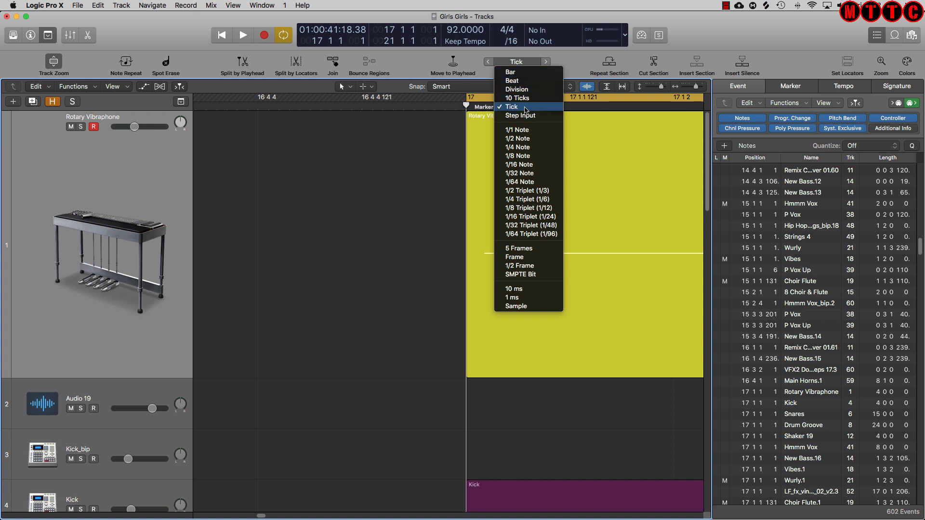
left_click(526, 107)
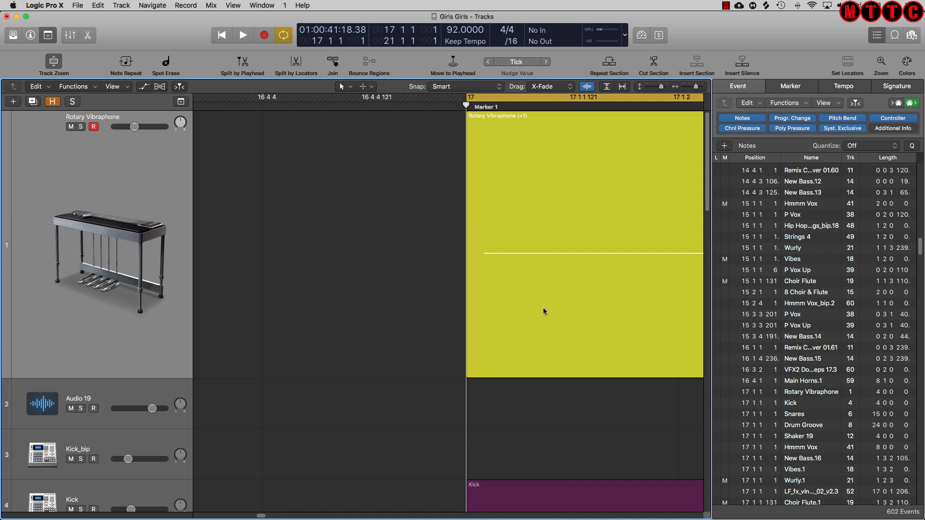
Step: Open the Rotary Vibraphone notes, select all 16, and set the Nudge Value to 10 Ticks
double_click(544, 324)
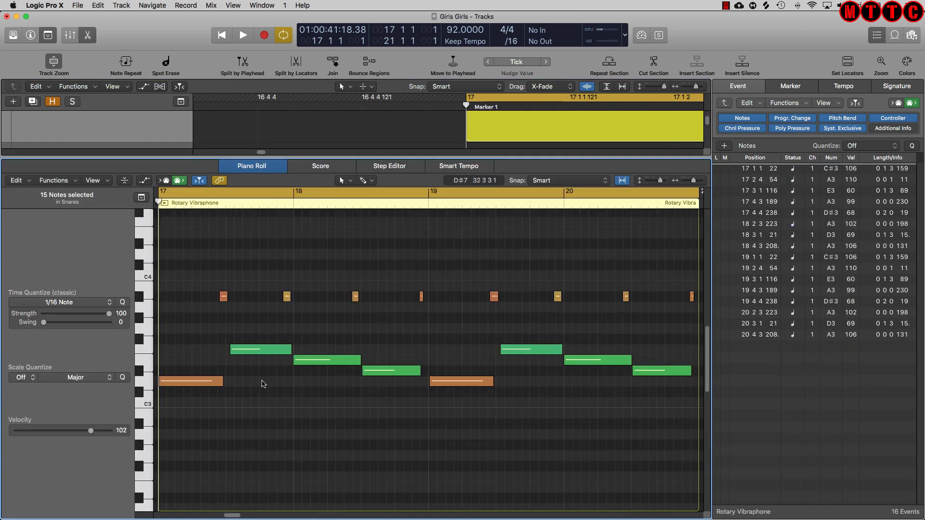
left_click(259, 368)
left_click(255, 351)
left_click(214, 267)
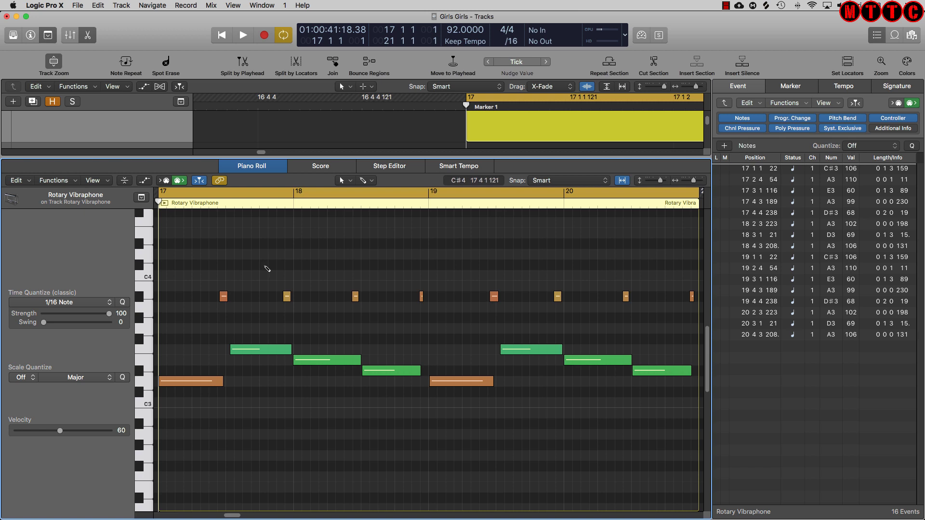
key("super+a")
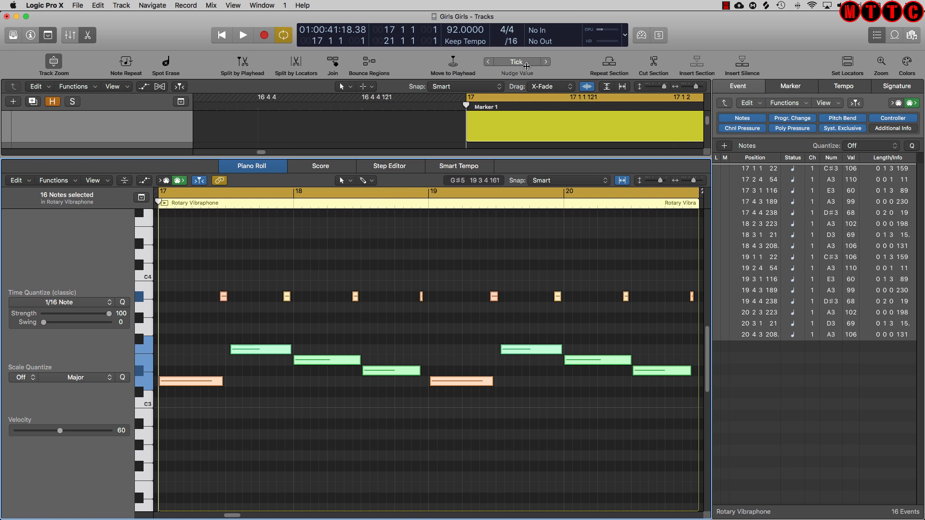
left_click(516, 62)
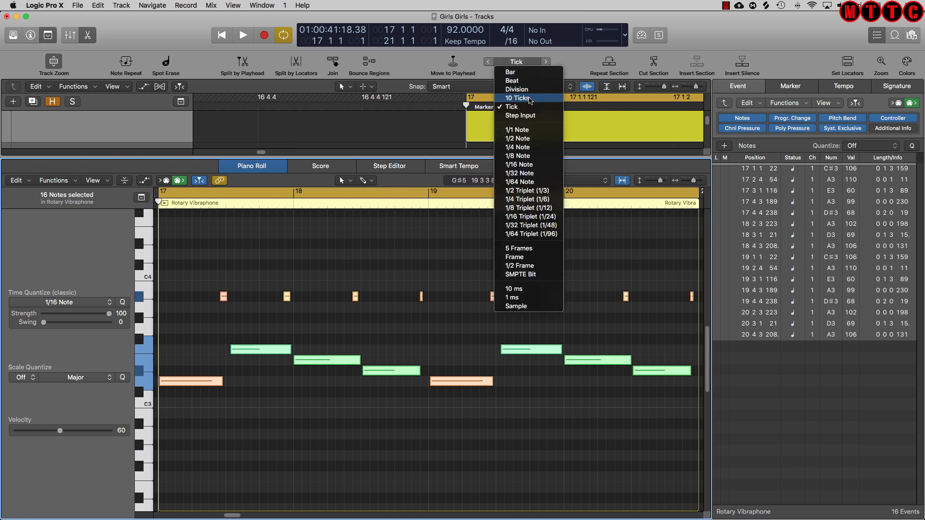
left_click(517, 98)
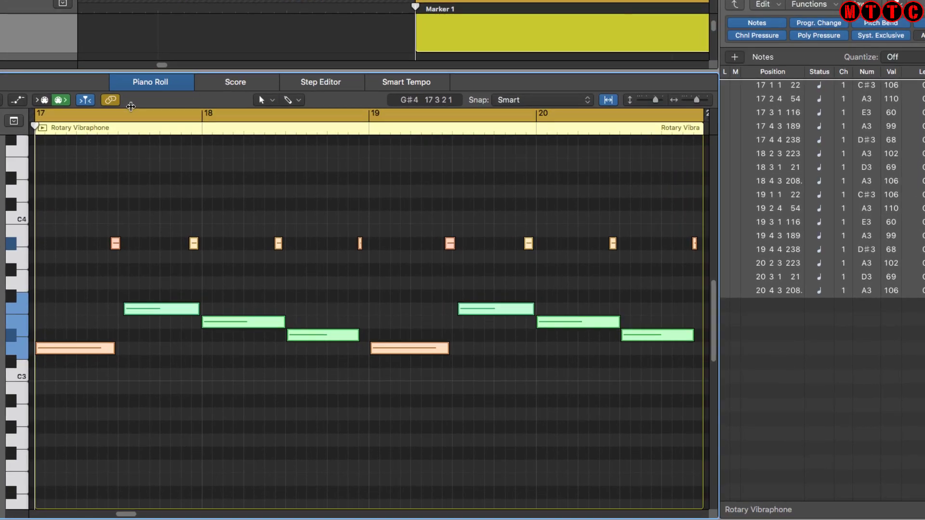
Step: Nudge all 16 notes later in 10-tick steps, the first landing at 17 1 1 62
key("alt+Right")
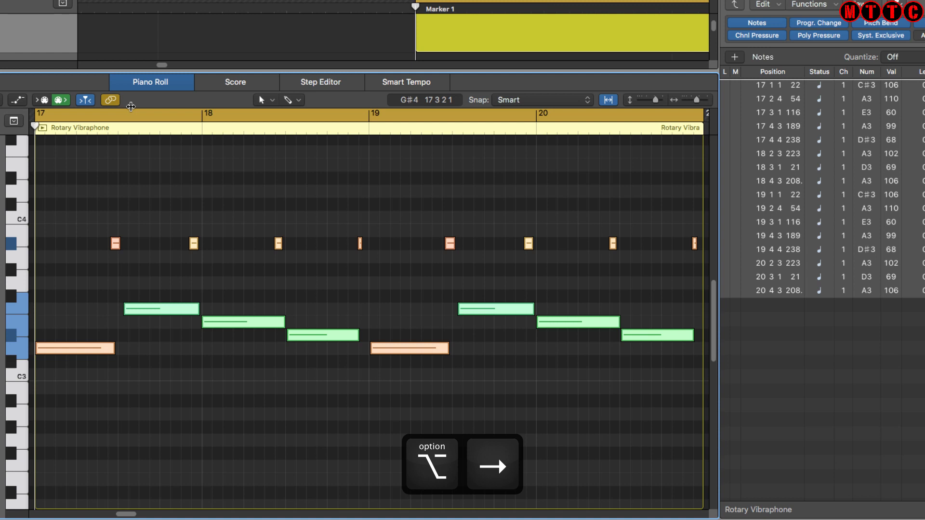
key("alt+Right")
key("alt+Right")
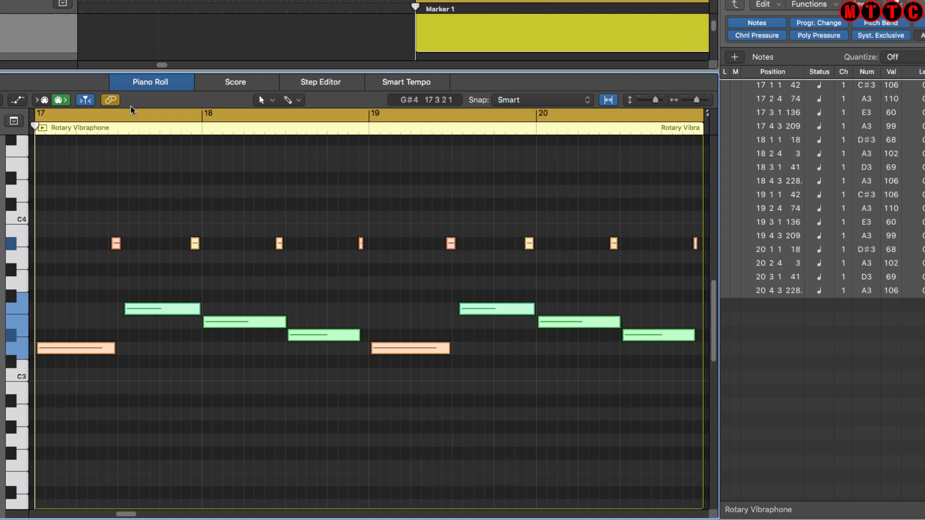
key("alt+Right")
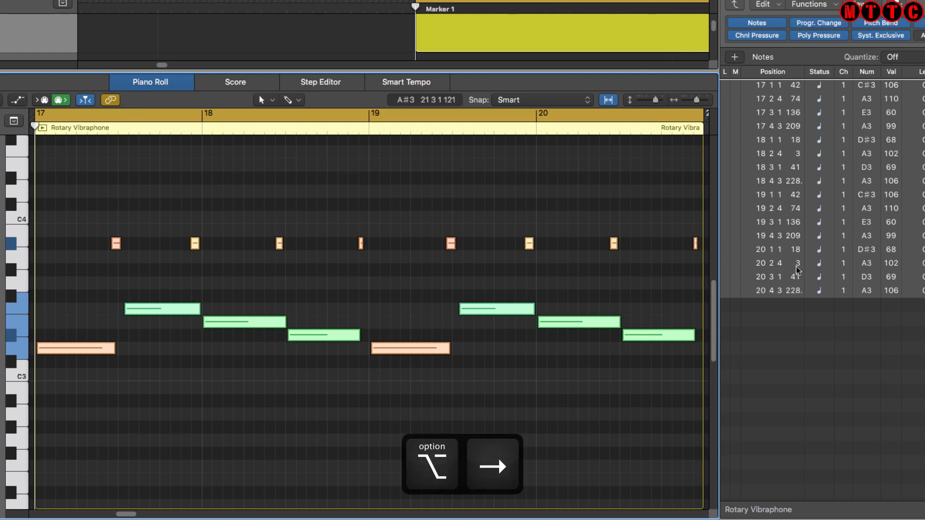
key("alt+Right")
key("alt+Right")
key("alt+Right")
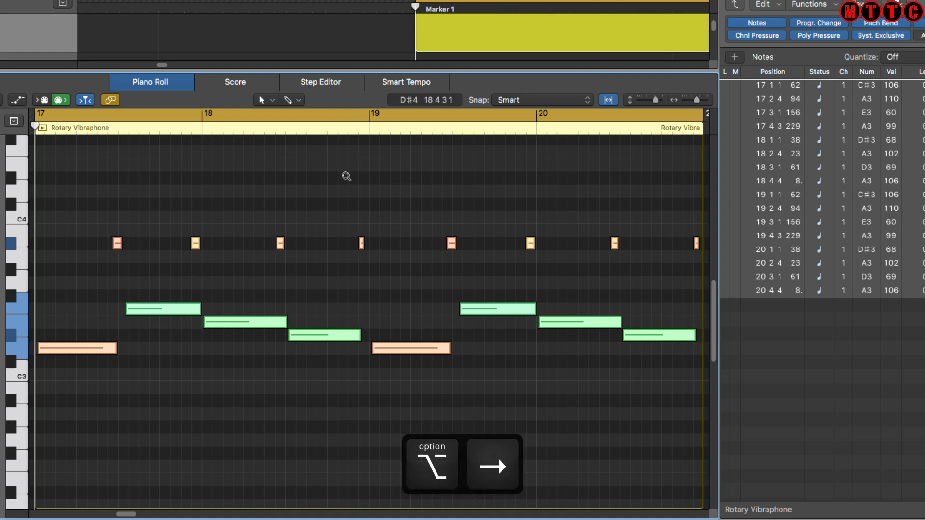
key("alt+Right")
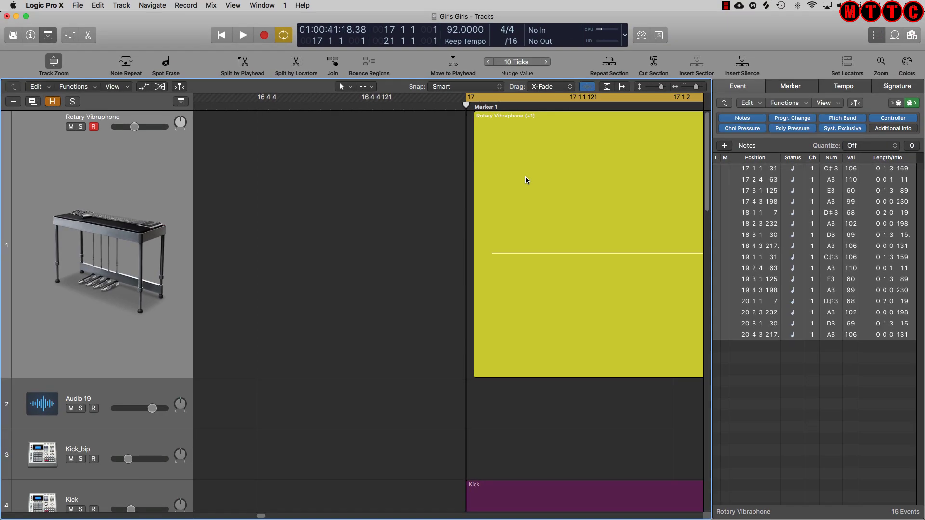
Step: Zoom in on the Snares notes and play the song from the cycle start to hear them
left_click(525, 178)
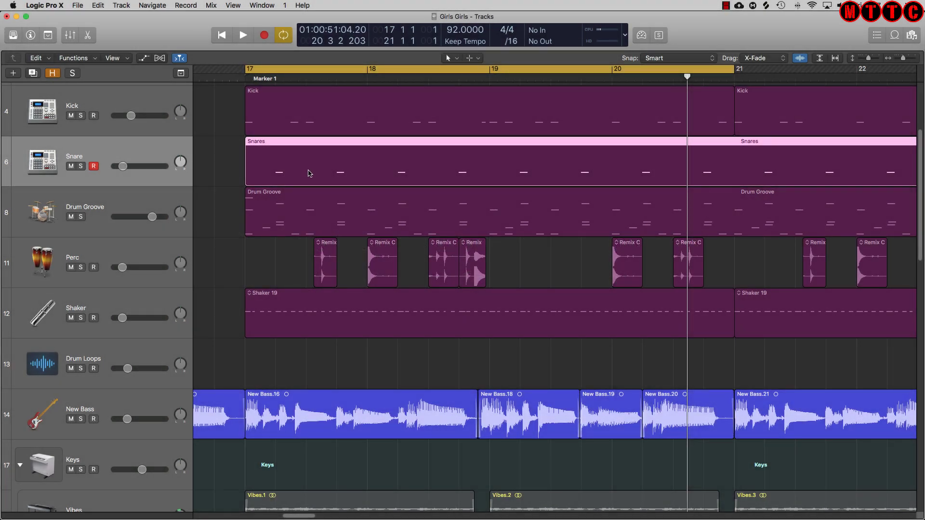
key("super+Right")
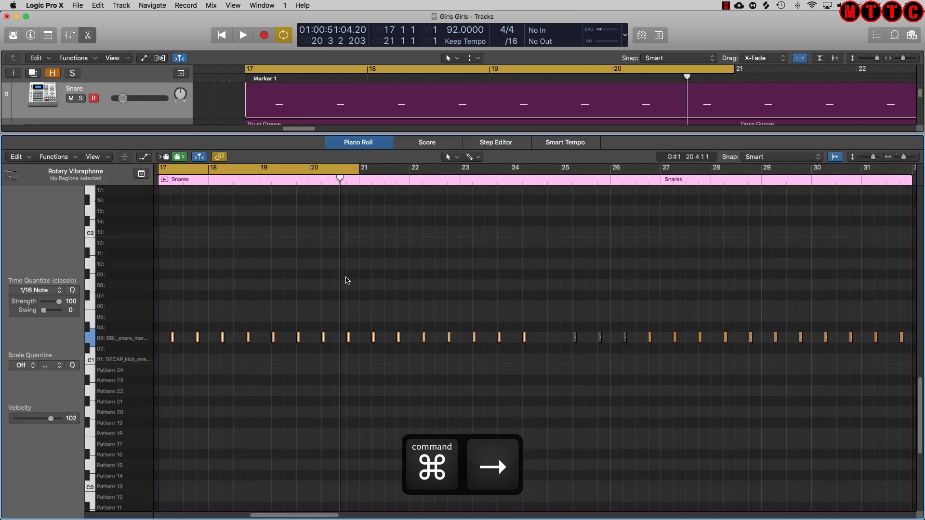
key("super+Right")
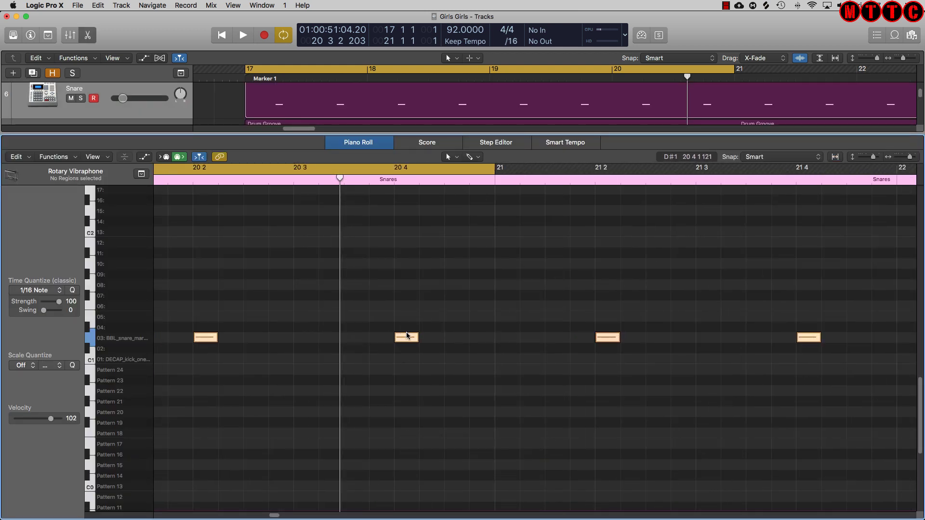
key("e")
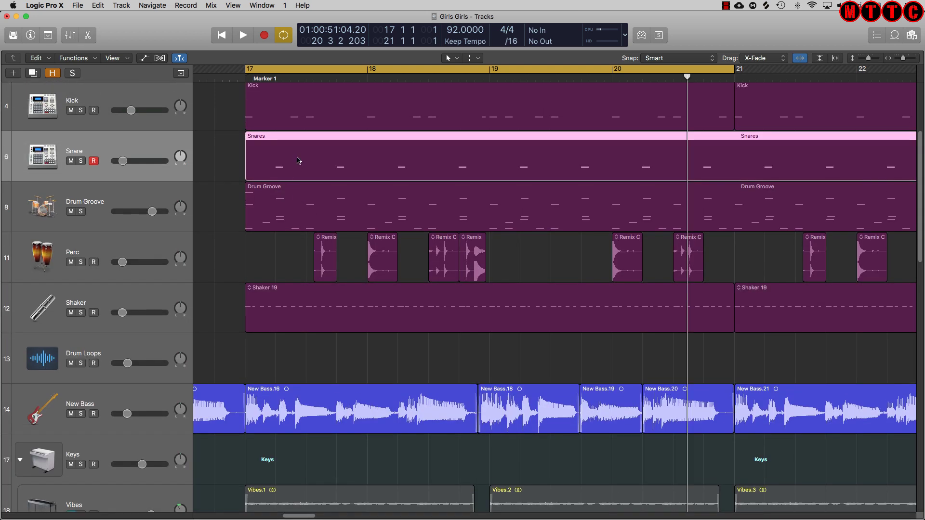
key("space")
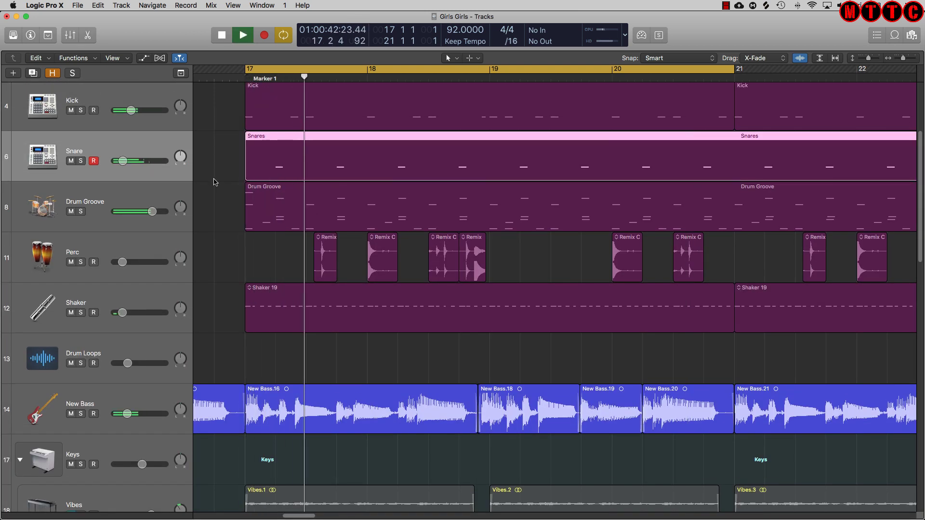
key("e")
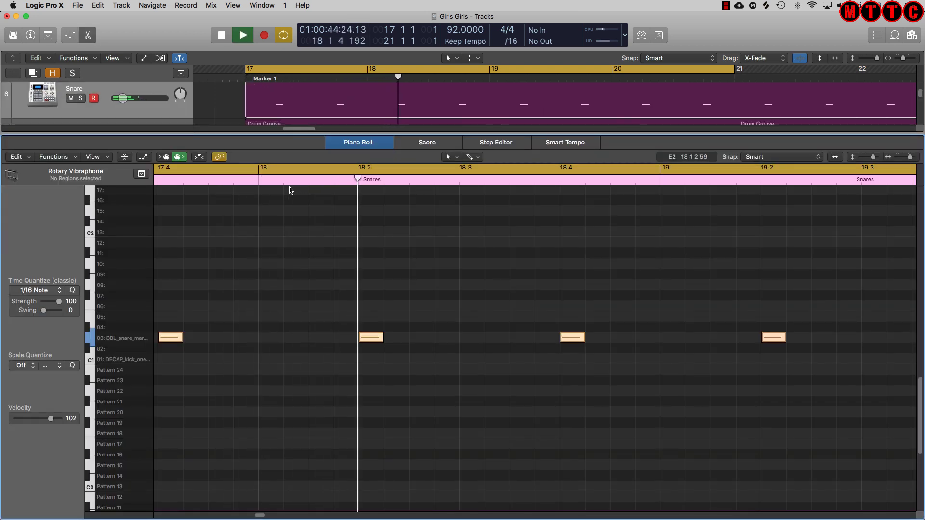
key("space")
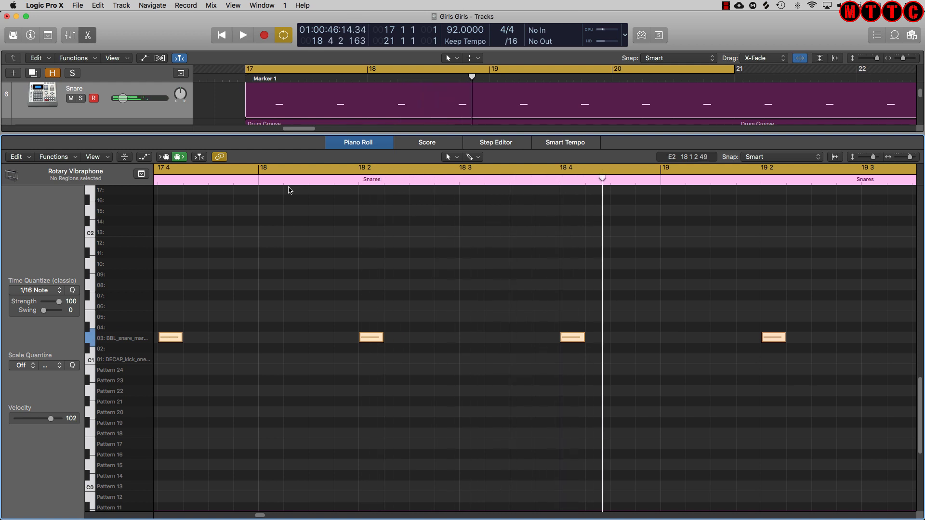
key("e")
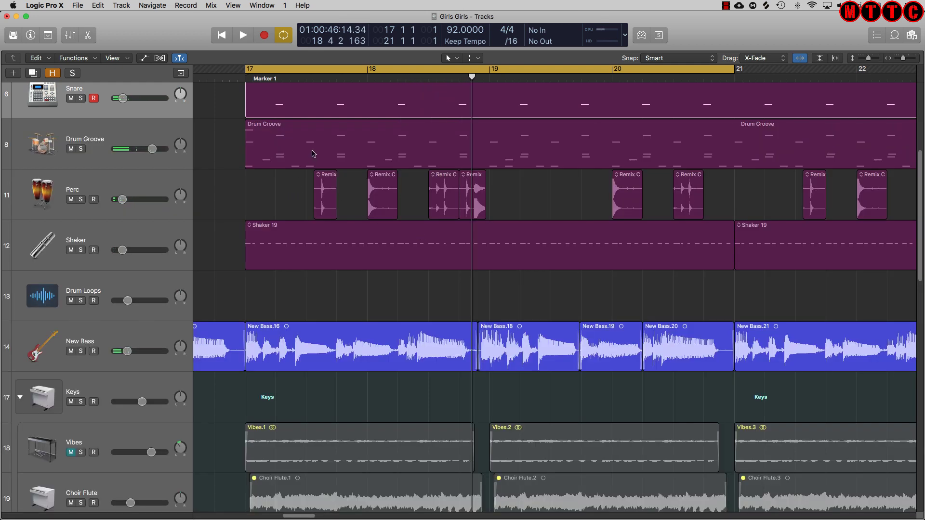
Step: Open the Drum Groove notes and zoom in on the Snare Rimshot and Hand Claps rows
left_click(314, 154)
key("e")
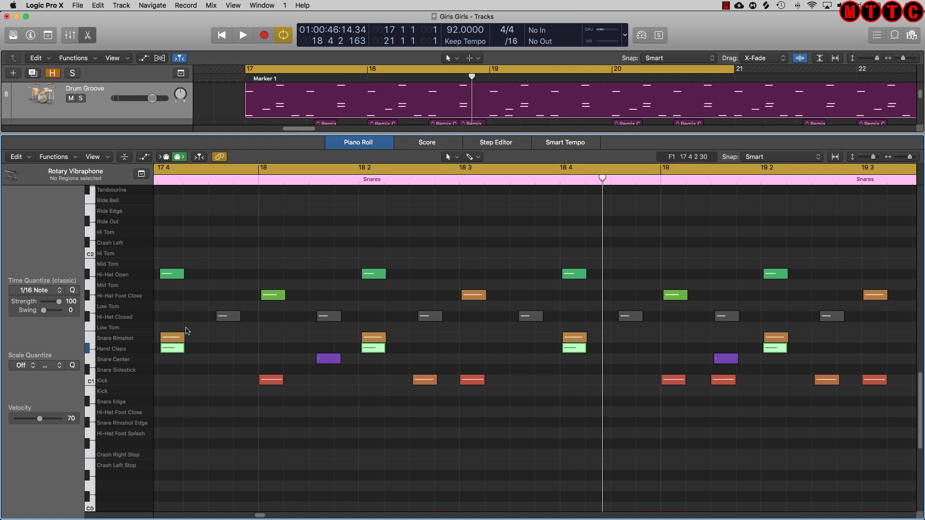
left_click(123, 337)
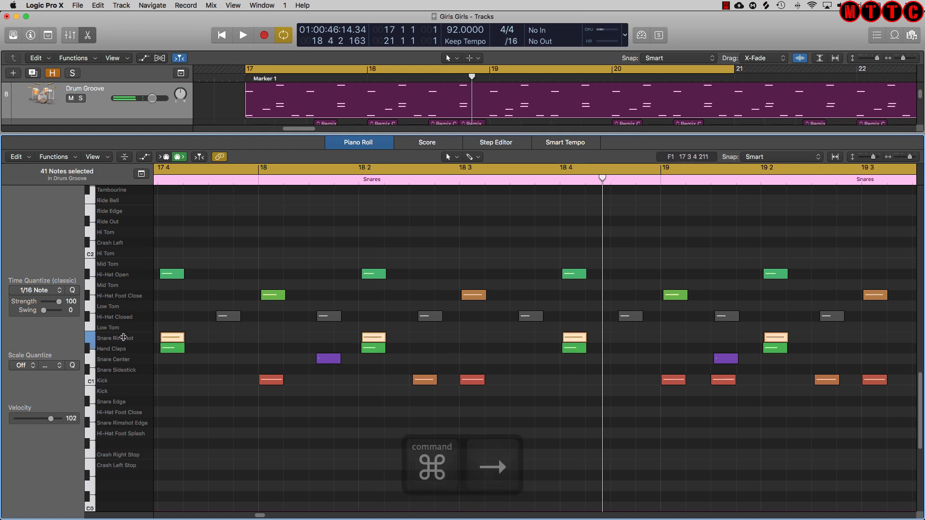
key("super+Right")
left_click(123, 349)
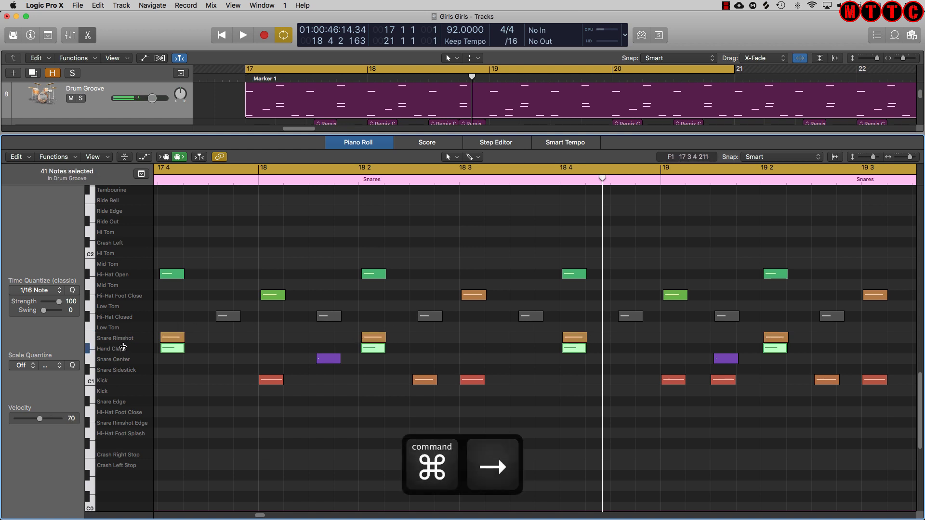
key("super+Right")
key("super+Right")
key("super+Right")
key("super+Right")
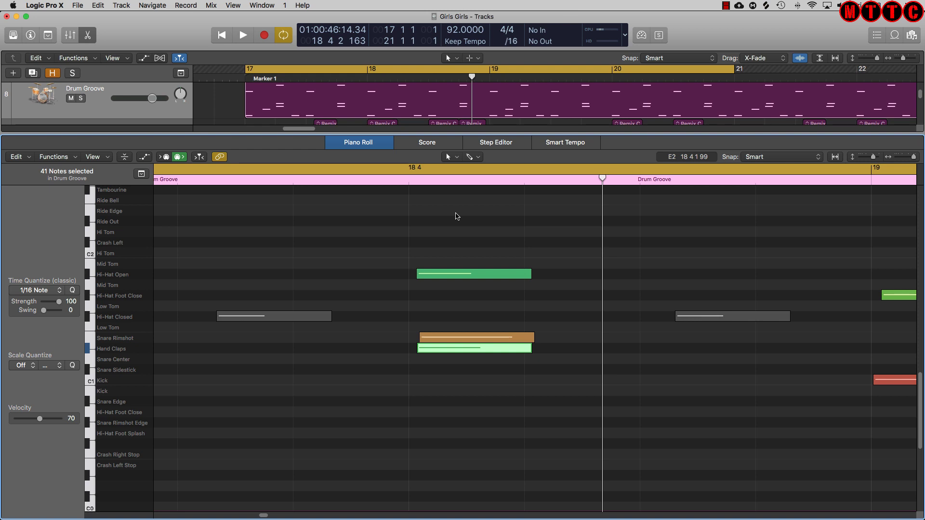
Step: Reopen the Snares region's notes with Collapse Mode, showing only the used D1 row
key("e")
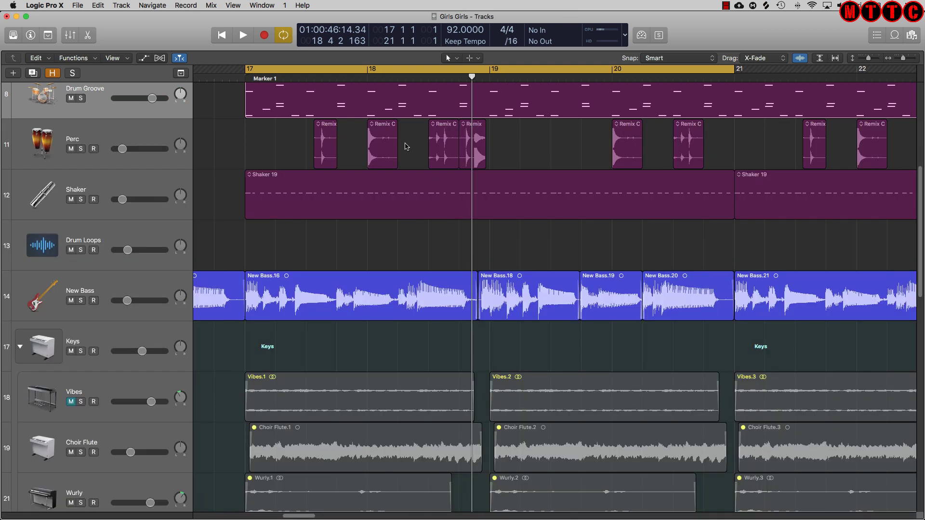
scroll(371, 191, "up", 5)
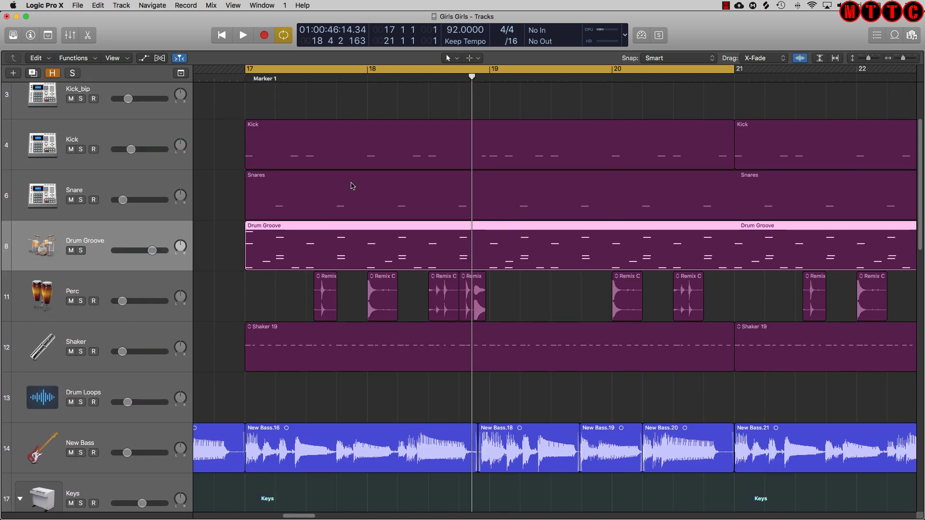
key("e")
left_click(126, 156)
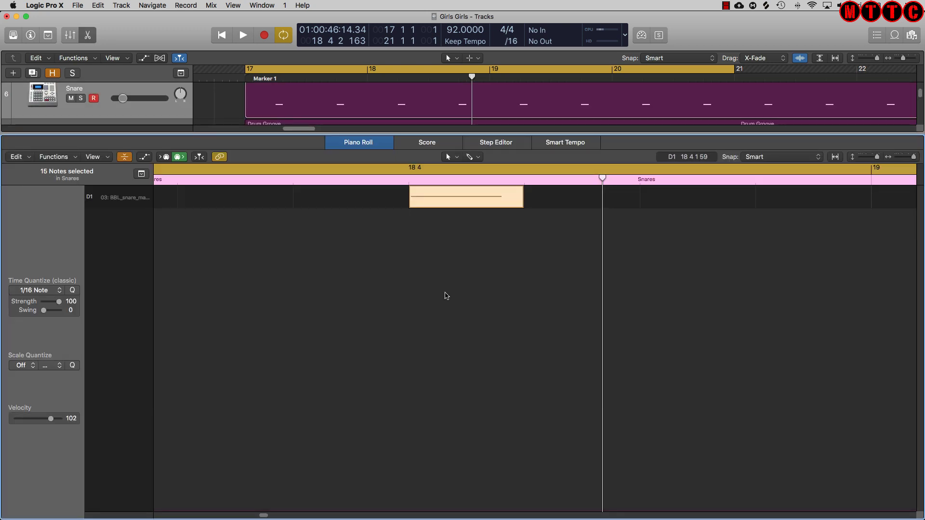
Step: Select all notes in the Snares region and zoom in to beat level
key("super+Left")
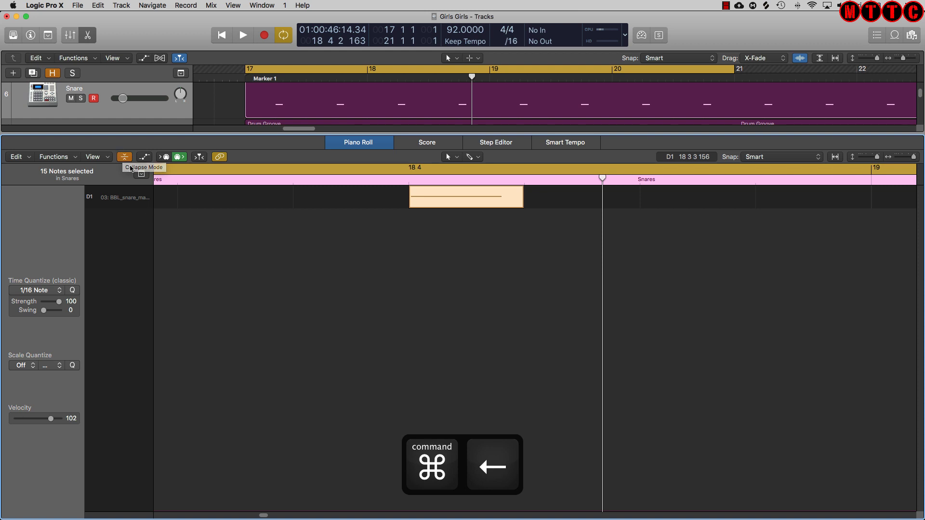
key("super+Left")
left_click(221, 291)
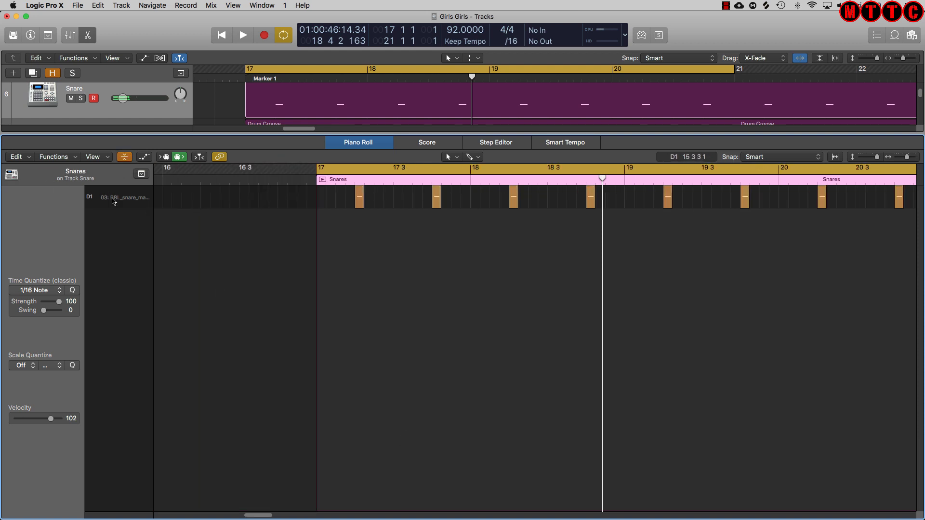
left_click(337, 178)
key("super+Right")
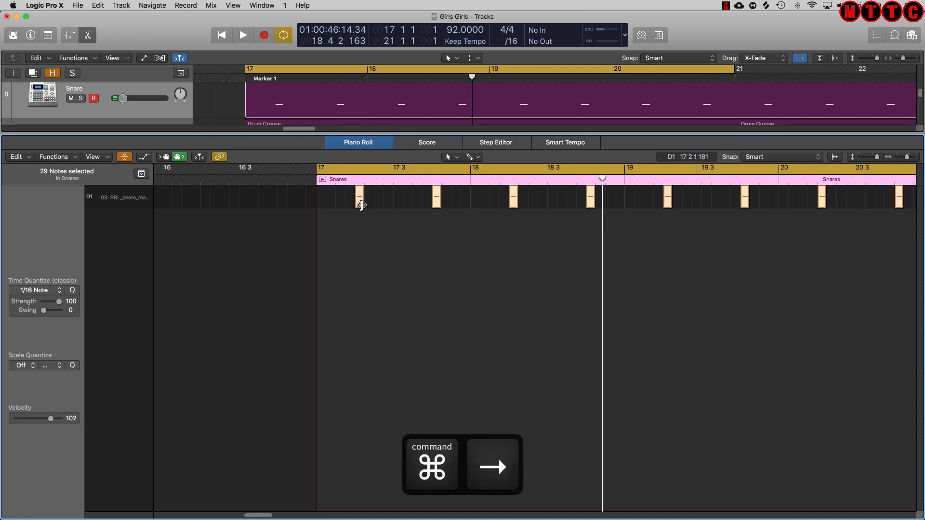
key("super+Right")
key("super+Right")
key("super+Right")
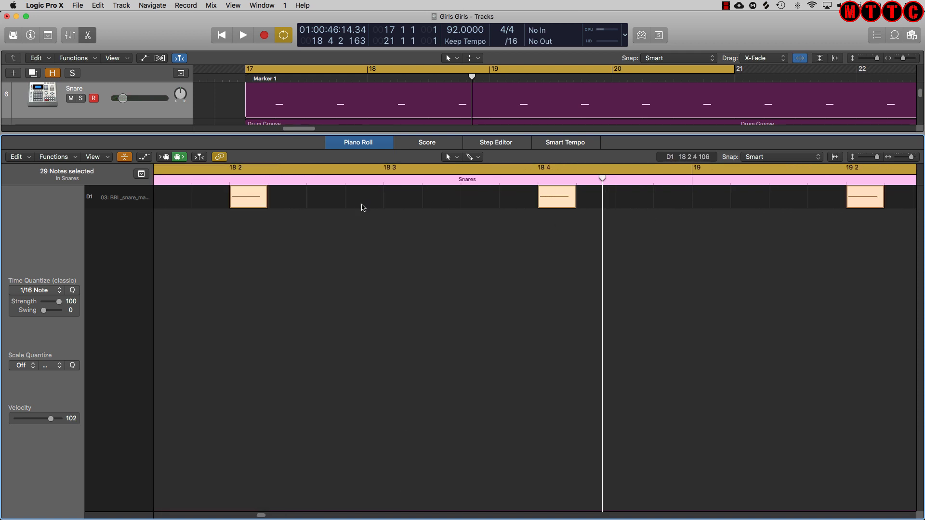
Step: During playback, drag the selected snare notes later until the beat-2 hit sits at 17 2 1 55
key("space")
mouse_move(476, 195)
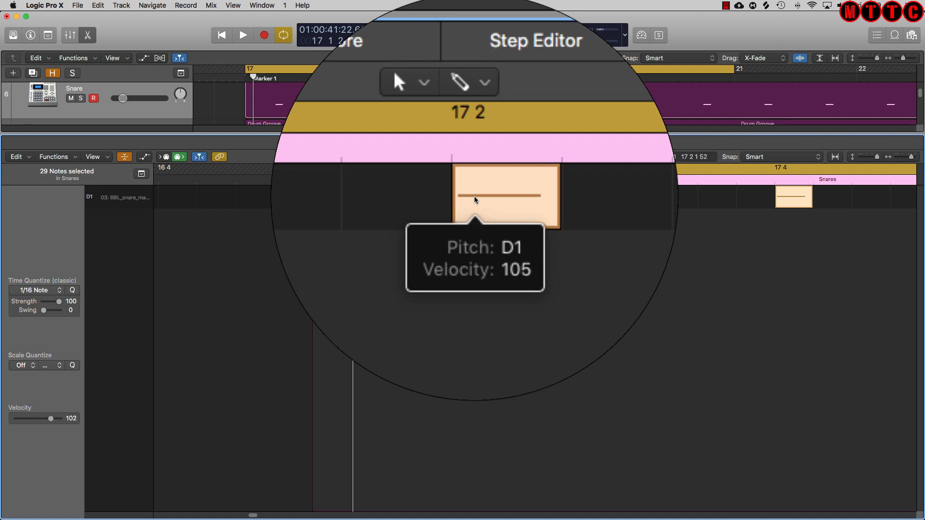
key("space")
left_click_drag(474, 195, 480, 195)
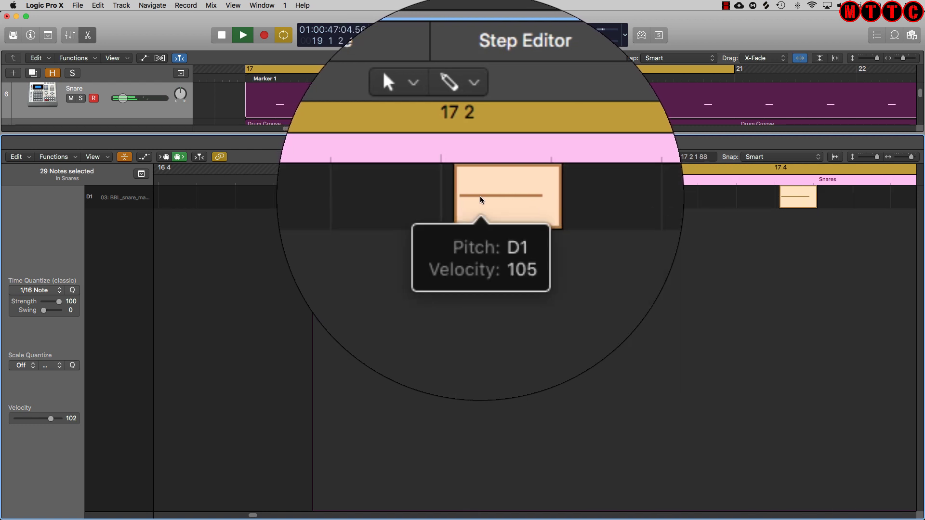
left_click(480, 195)
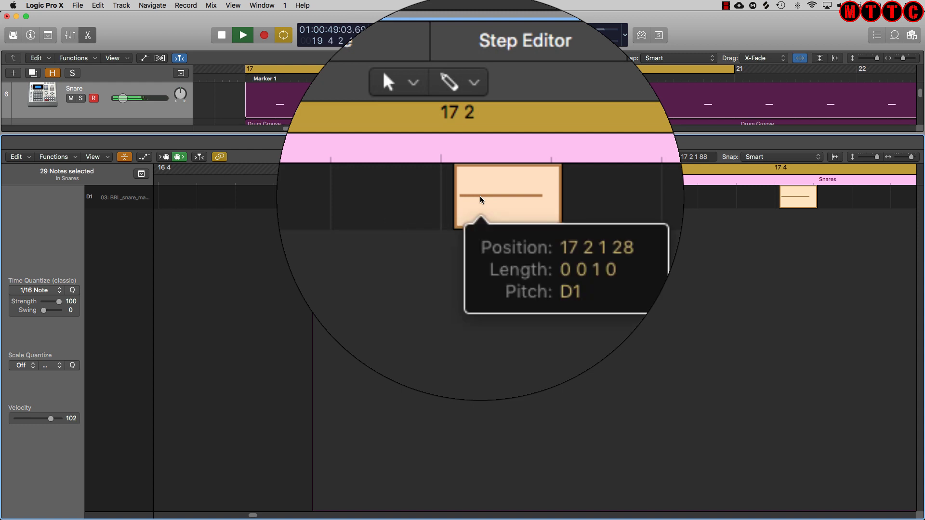
left_click_drag(480, 196, 486, 196)
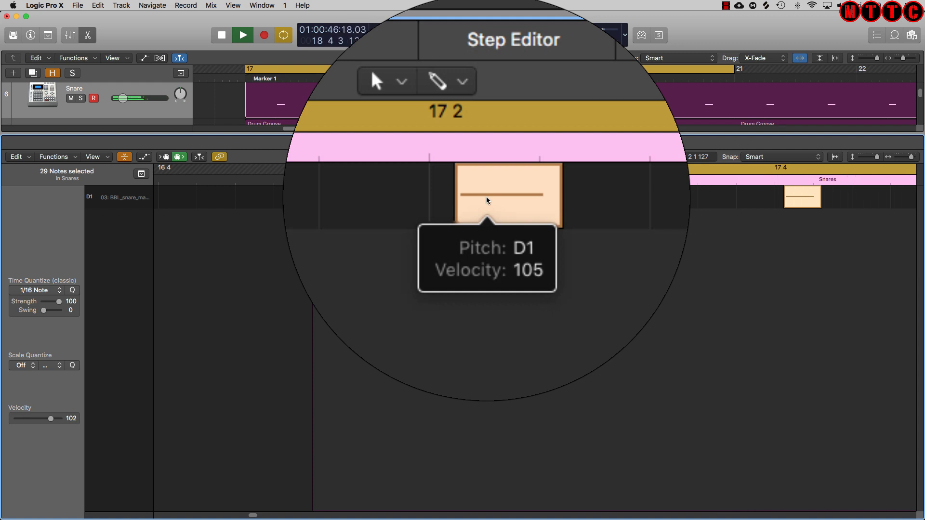
key("space")
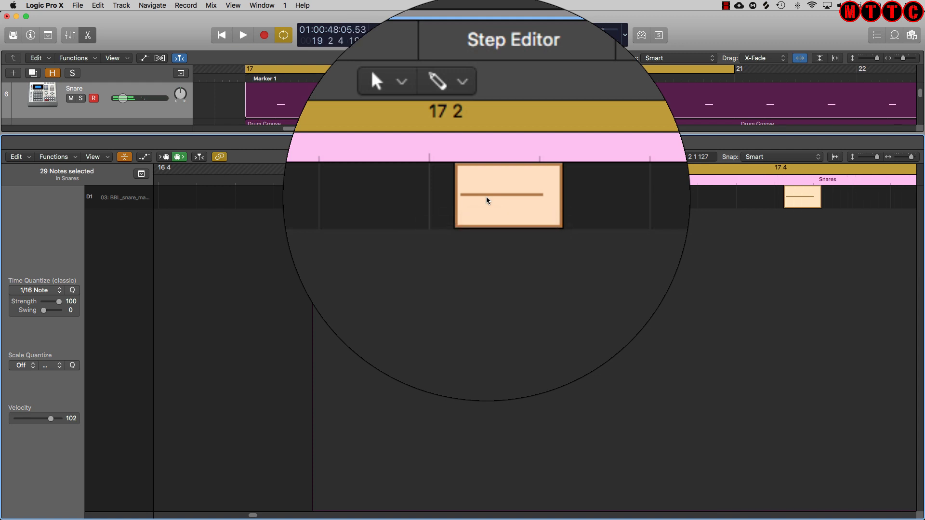
left_click(486, 197)
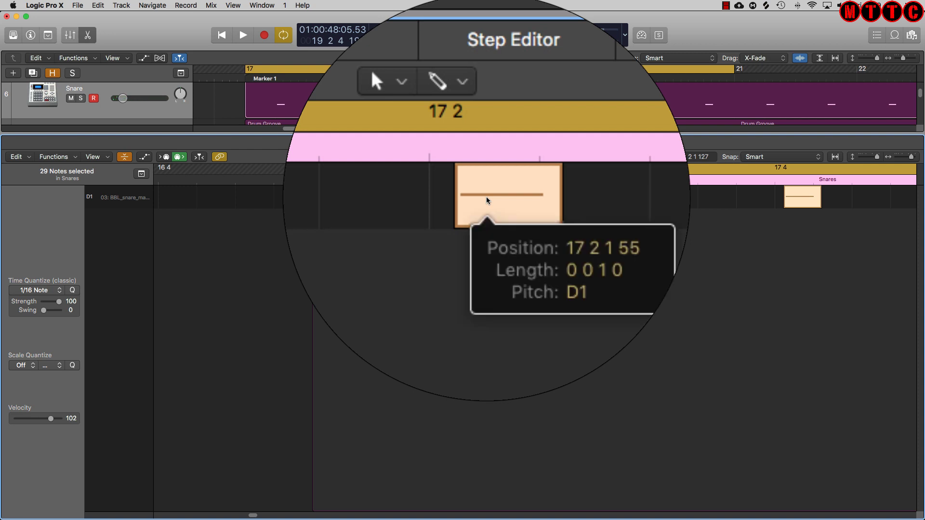
key("super+shift+a")
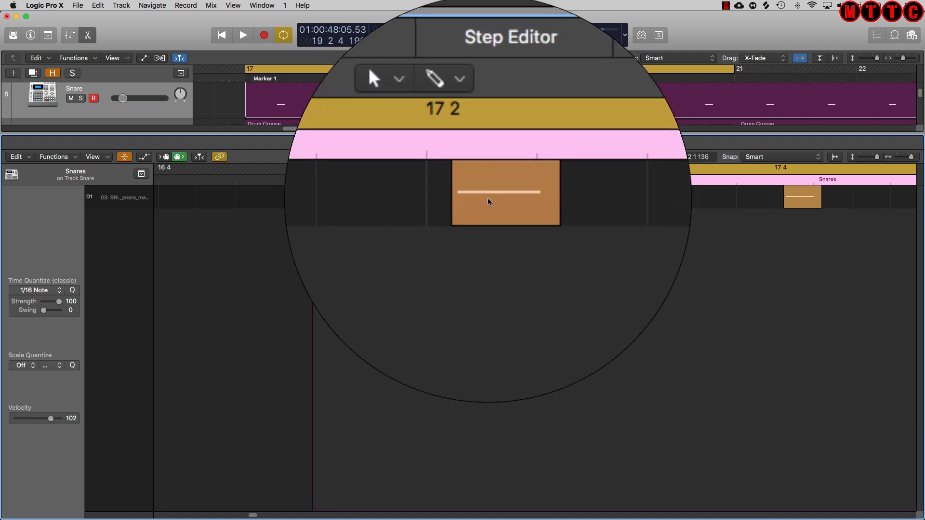
left_click(488, 201)
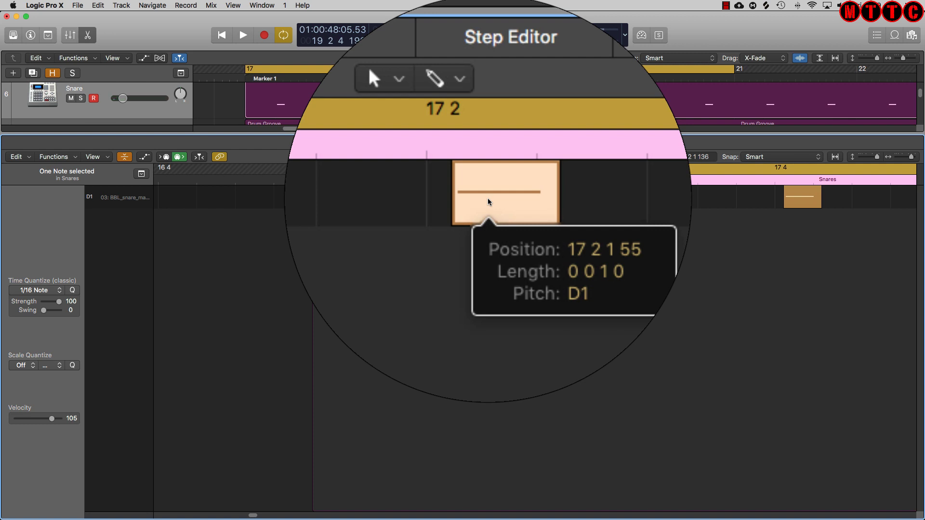
left_click(488, 201)
key("ctrl+super")
left_click(489, 202)
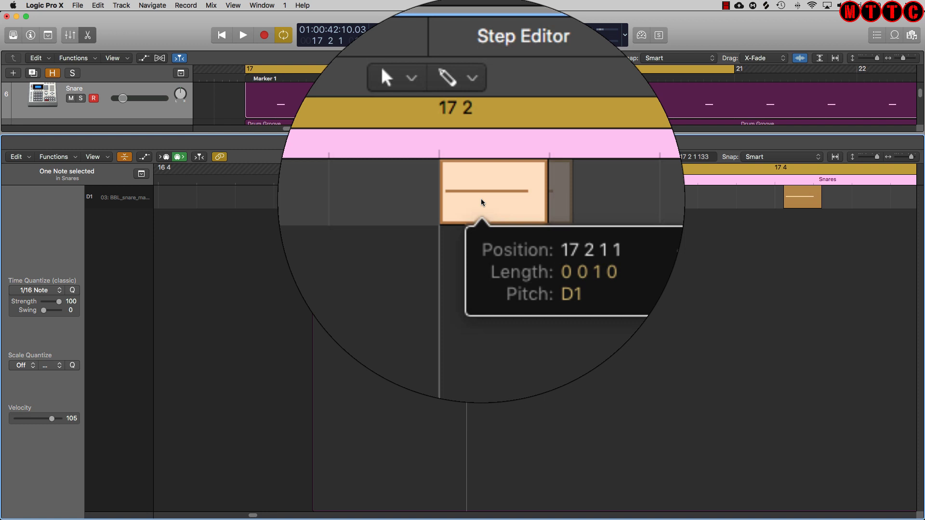
left_click_drag(482, 203, 489, 202)
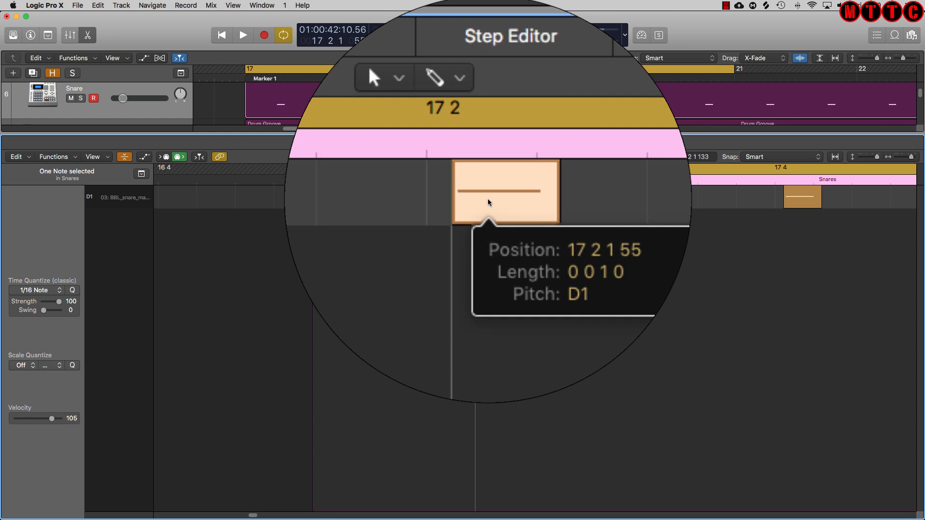
left_click_drag(488, 202, 482, 211)
key("space")
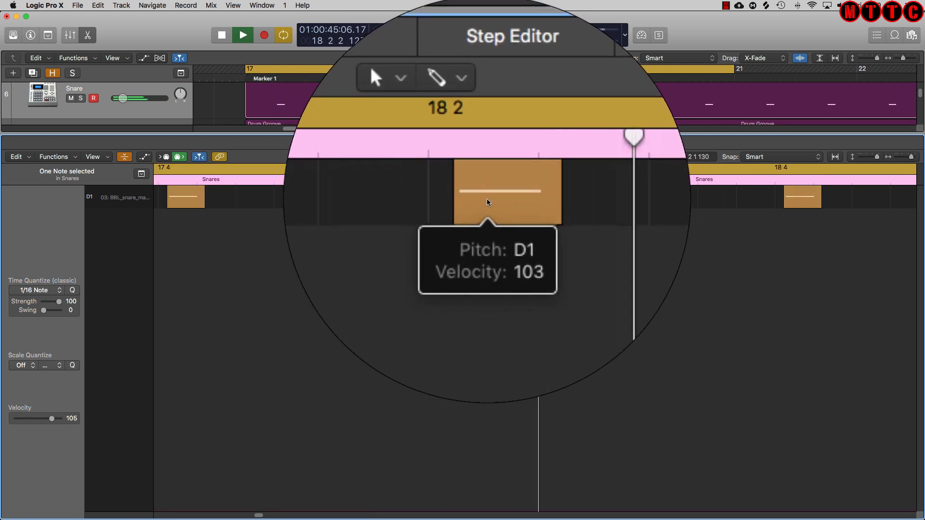
key("space")
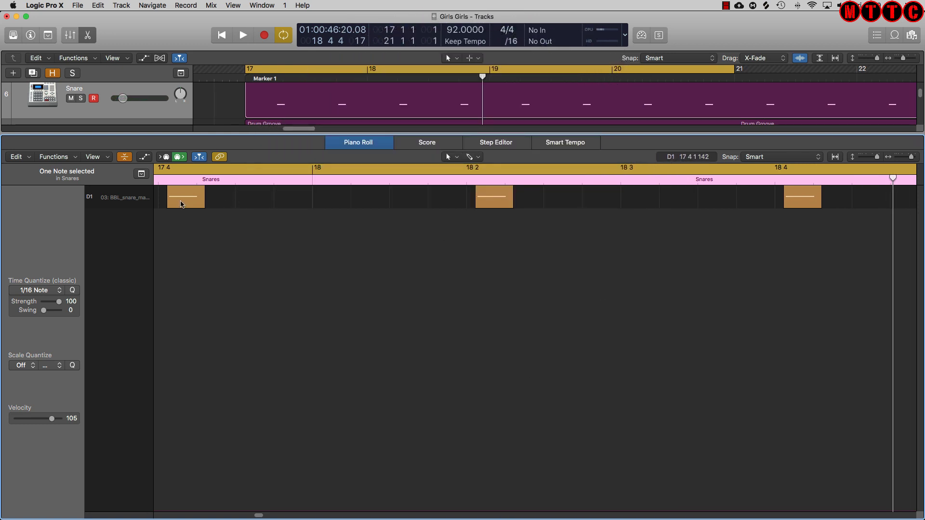
Step: Audition the snare notes, then select all 29 and quantize them to the 1/16 grid
left_click(180, 203)
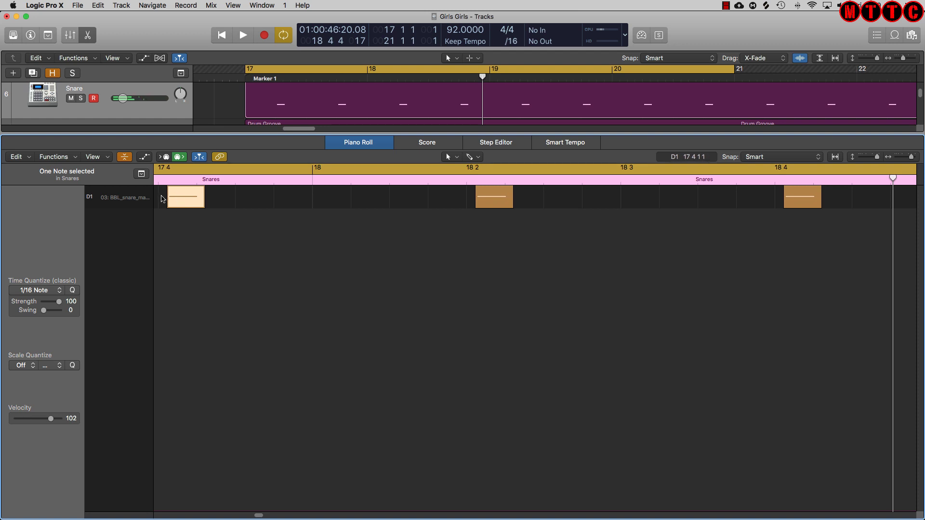
left_click(492, 198)
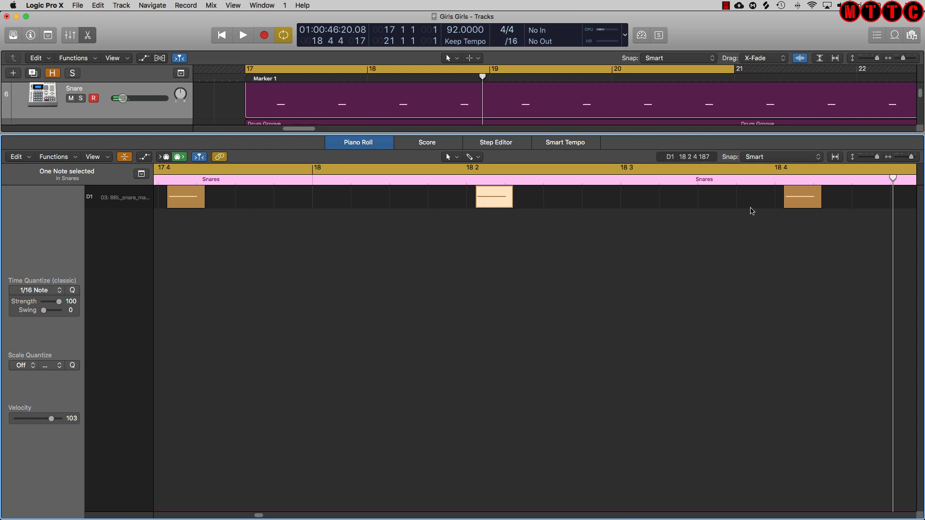
left_click(808, 203)
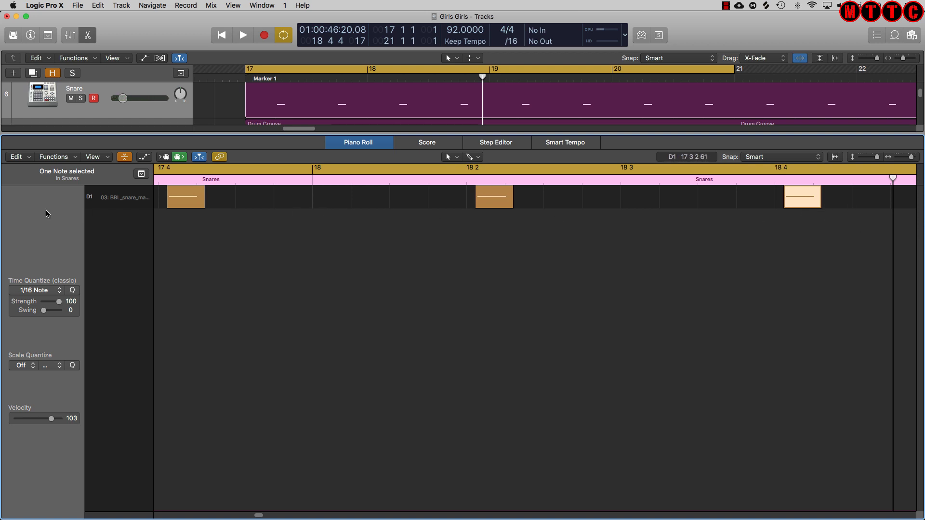
left_click(120, 200)
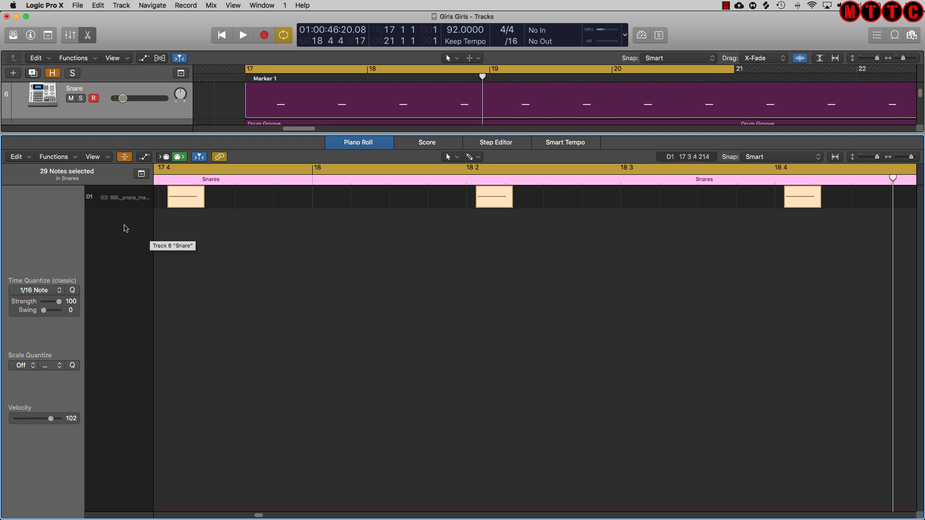
key("q")
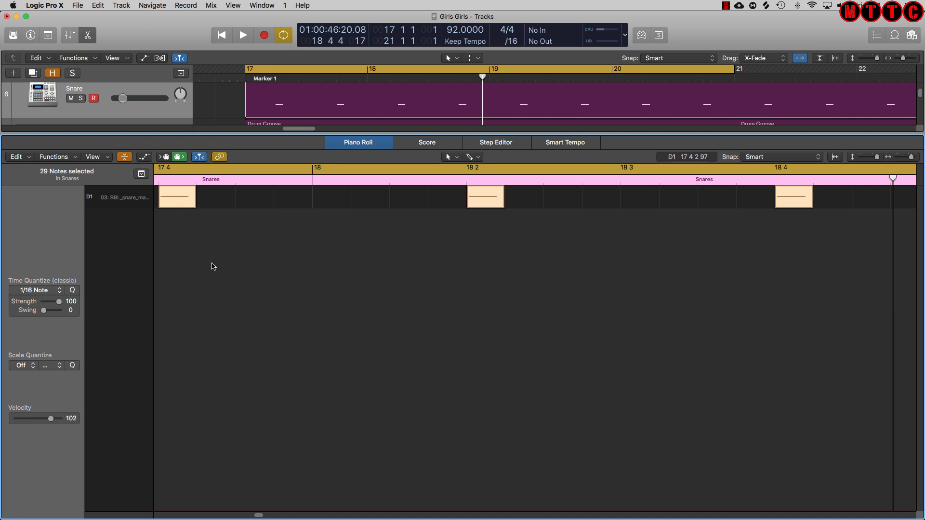
Step: Close the note editor and open the Transform window with Cmd+9, showing the Fixed Velocity preset
key("p")
scroll(284, 236, "up", 3)
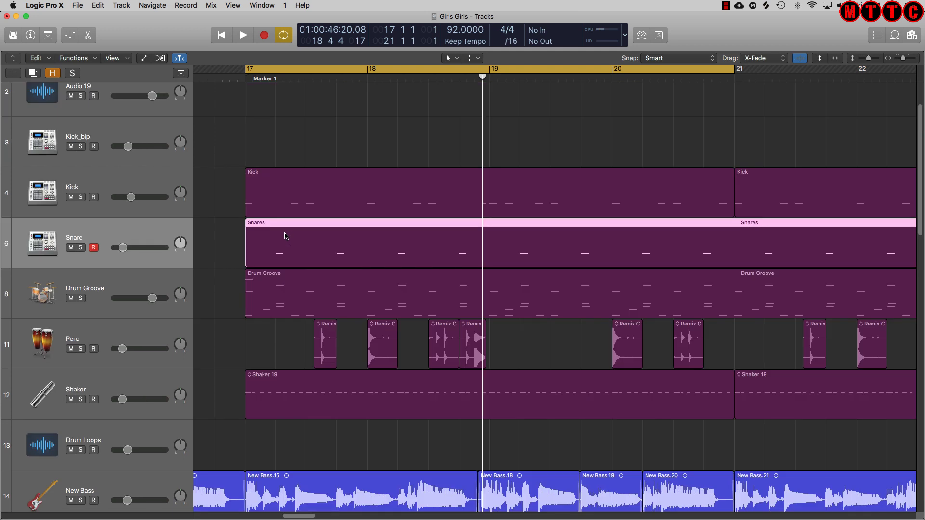
key("super+9")
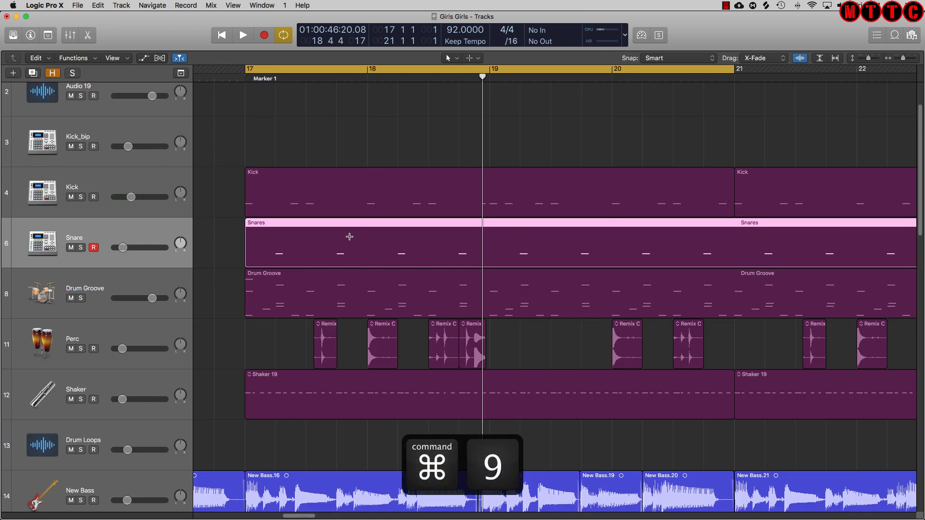
key("super+9")
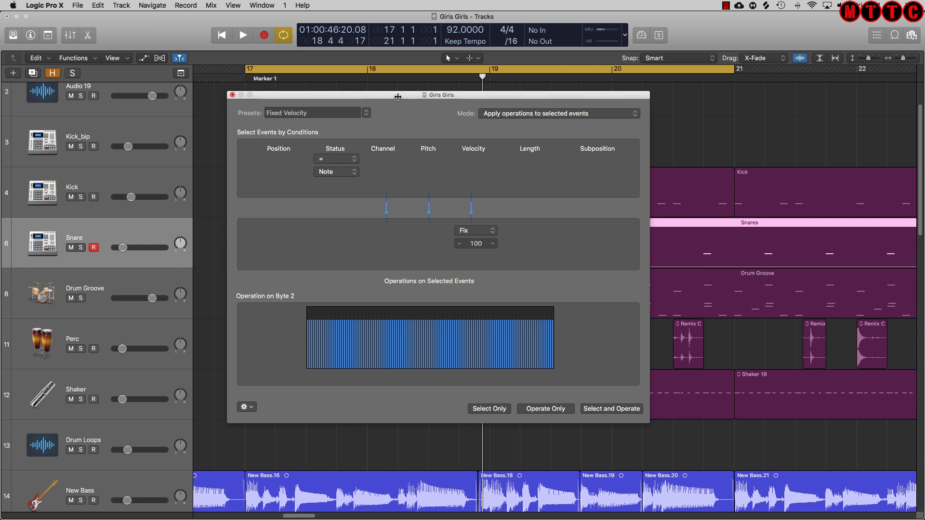
left_click_drag(397, 97, 408, 90)
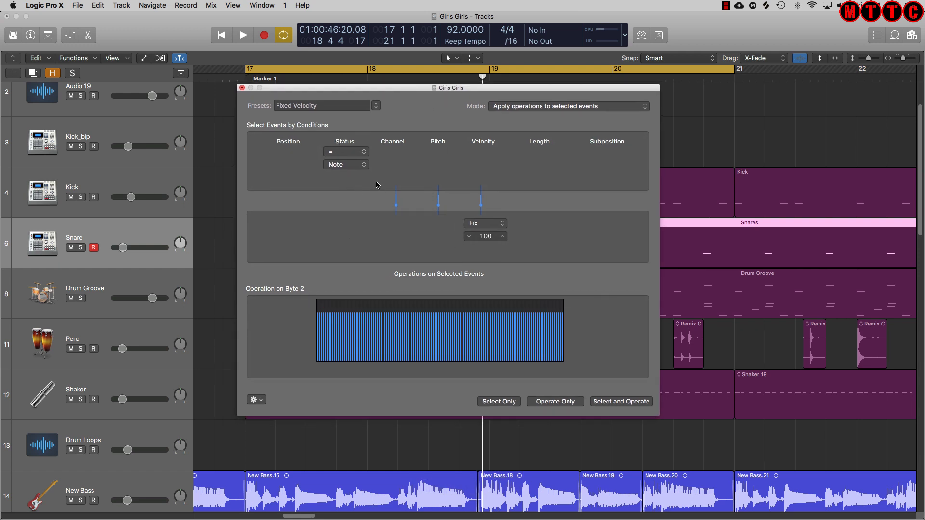
mouse_move(411, 93)
left_mouse_down()
mouse_move(425, 101)
mouse_move(415, 102)
left_mouse_up()
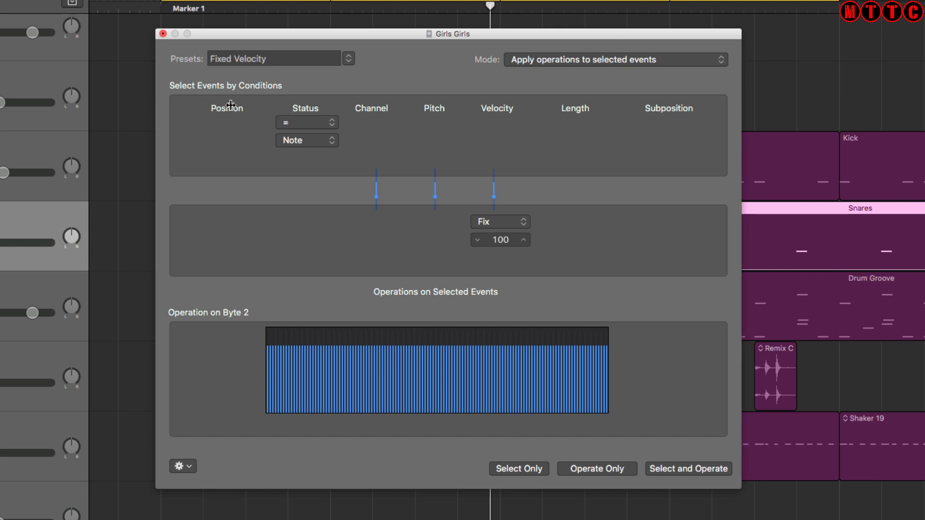
Step: Create a new transform parameter set named 'Note Position +55' from the Presets menu
left_click(349, 59)
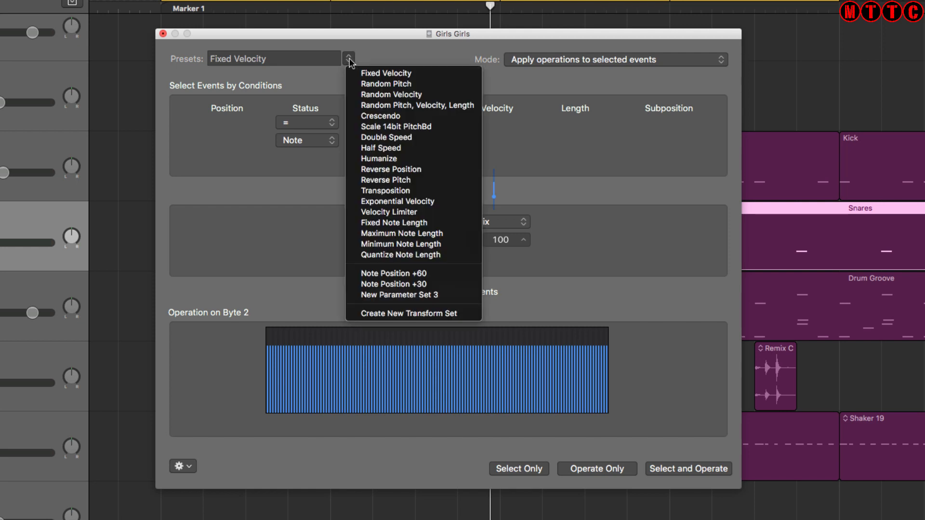
left_click(418, 315)
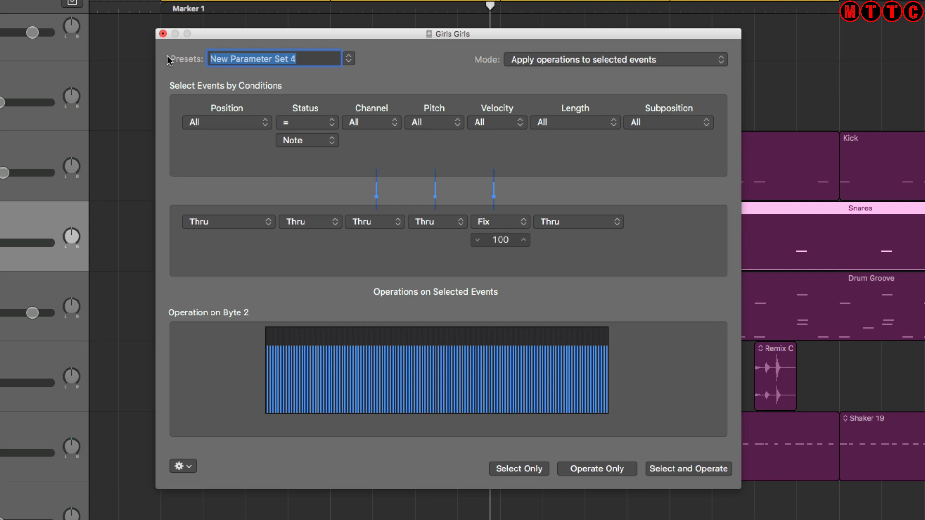
type("Note Position +")
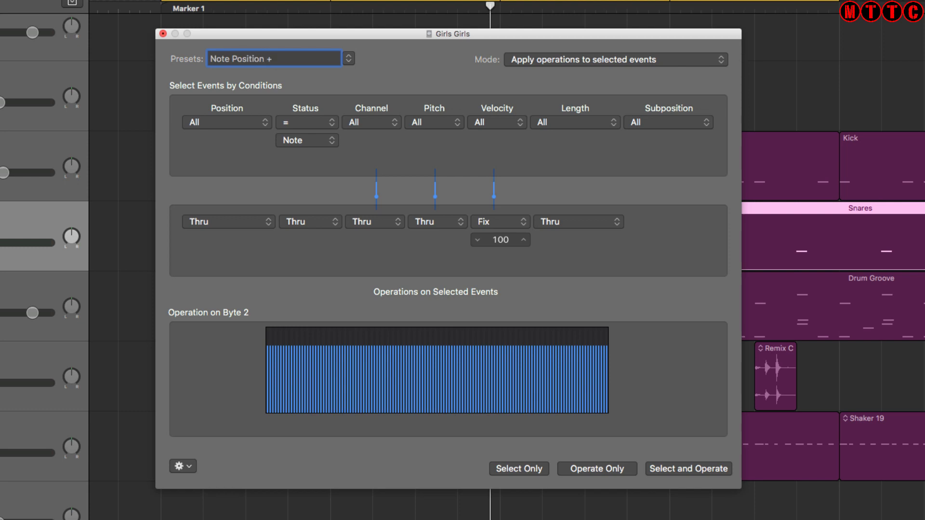
type("55")
key("Return")
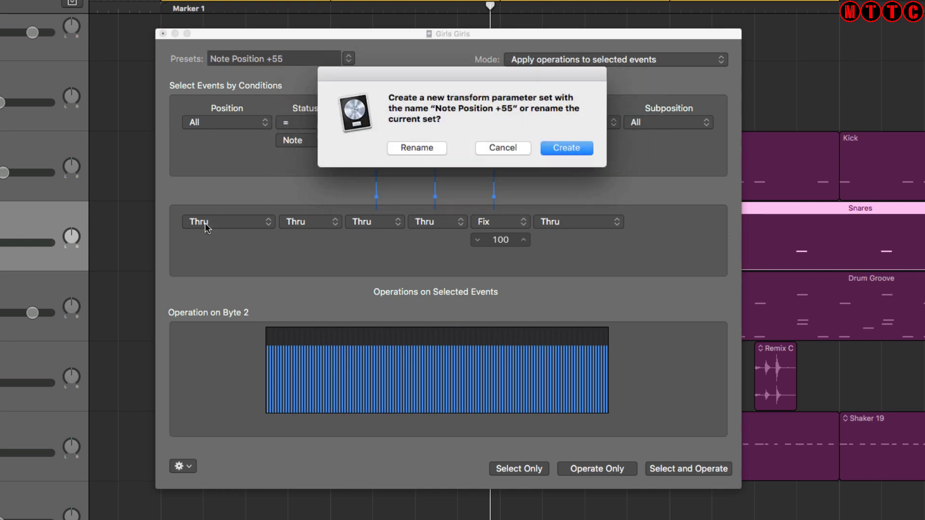
left_click(569, 151)
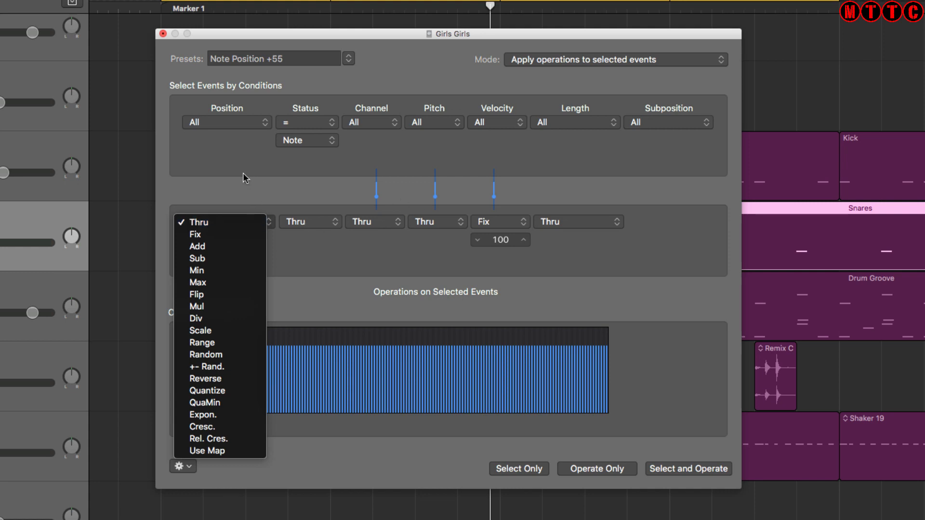
Step: Set the Position operation to Add and the Velocity operation from Fix to Thru
left_click(264, 177)
left_click(224, 223)
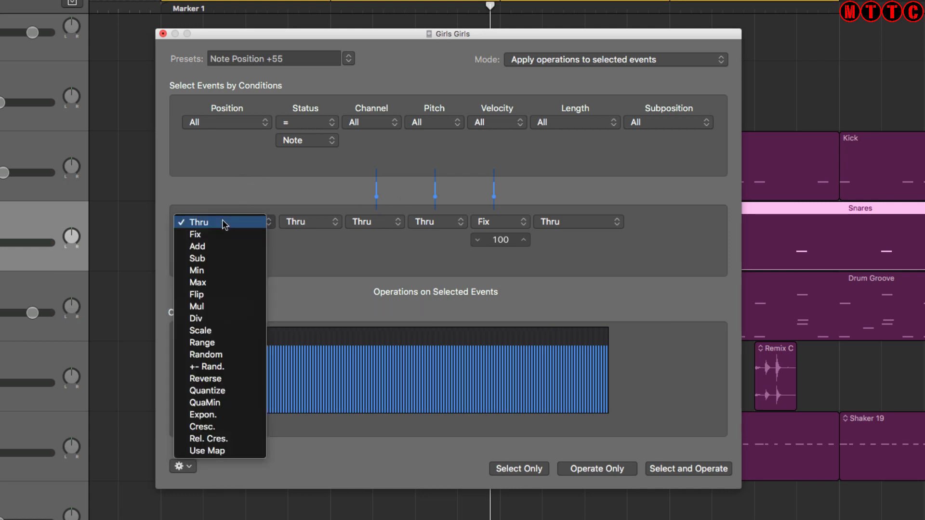
left_click(222, 247)
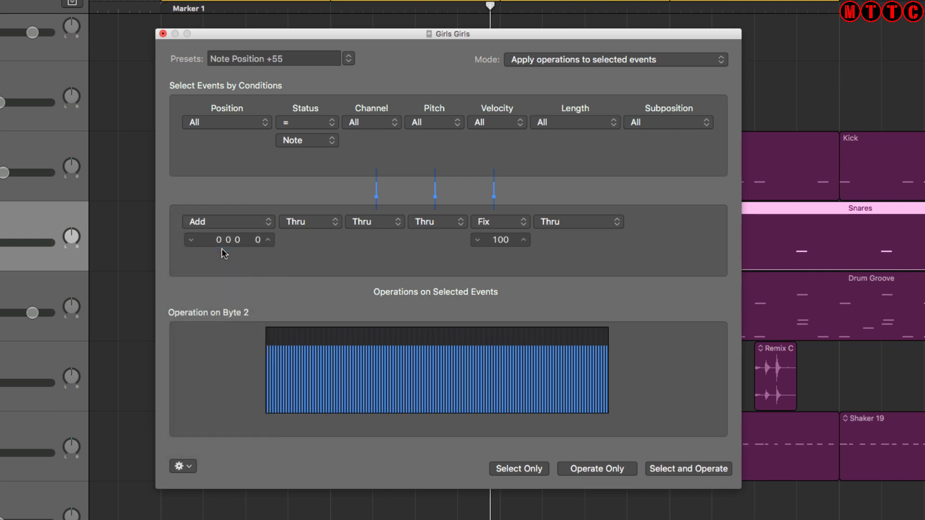
left_click(522, 223)
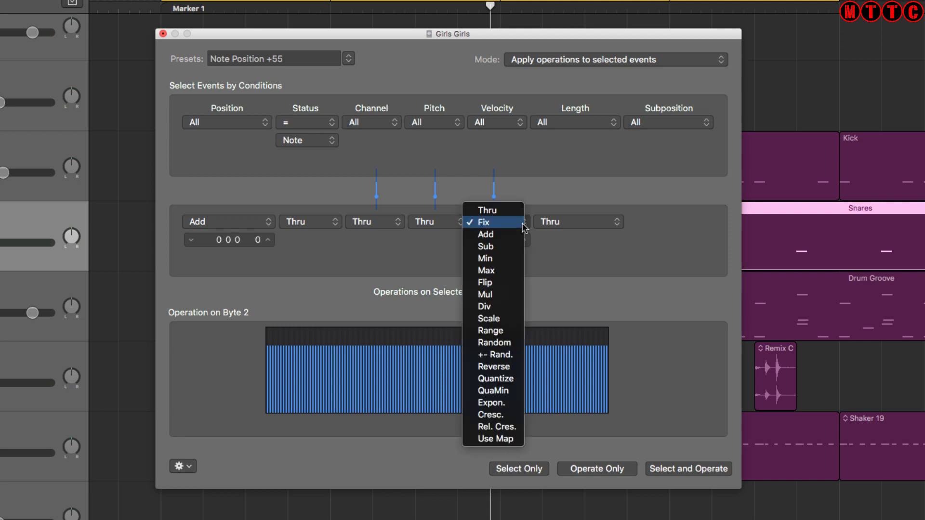
left_click(519, 212)
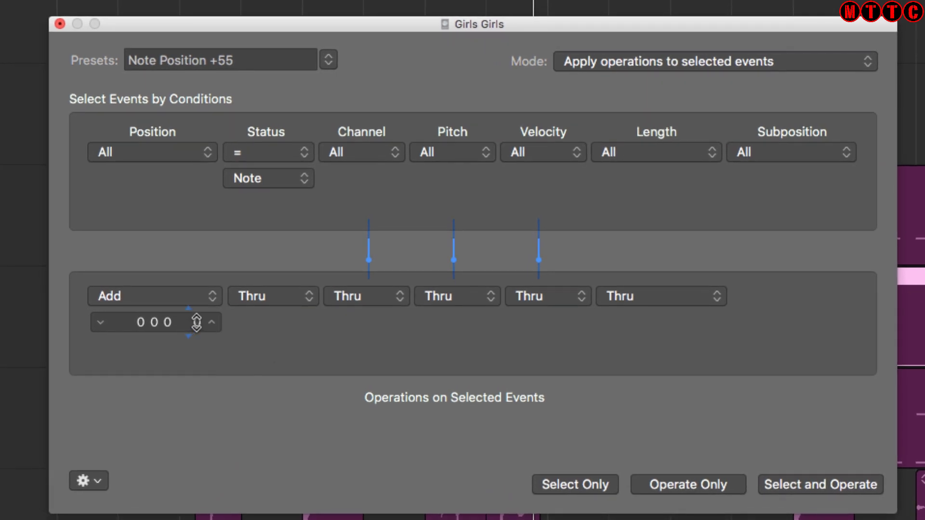
Step: Set the amount added to note position to 0 0 0 55
left_click_drag(197, 323, 194, 345)
left_click(214, 321)
left_click(100, 322)
left_click_drag(518, 27, 560, 442)
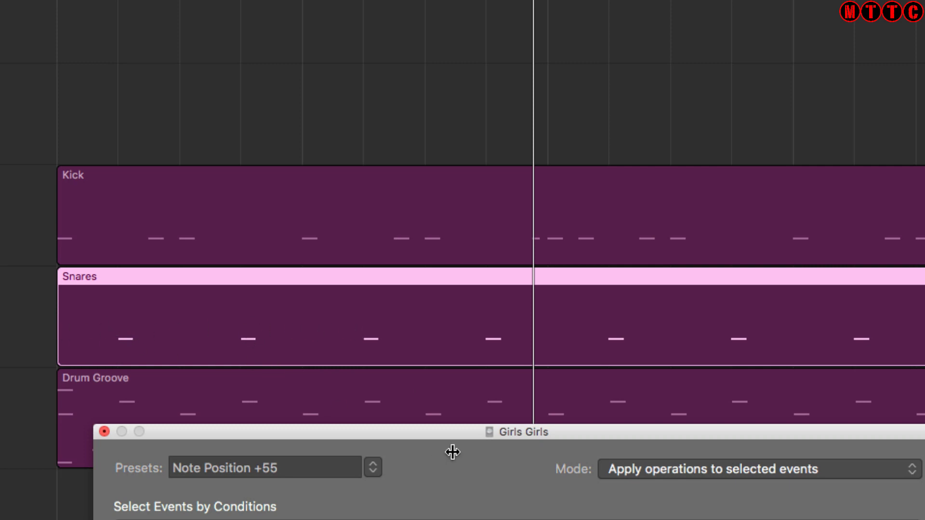
left_click_drag(448, 442, 376, 7)
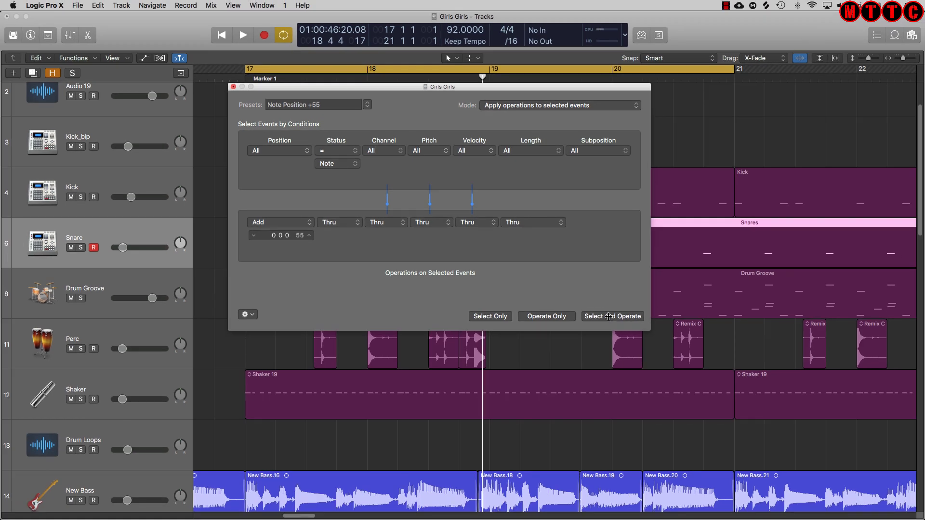
Step: Run Select and Operate on the bar-17 Snares region, confirming a note now at 18 2 1 56
left_click(609, 317)
double_click(726, 255)
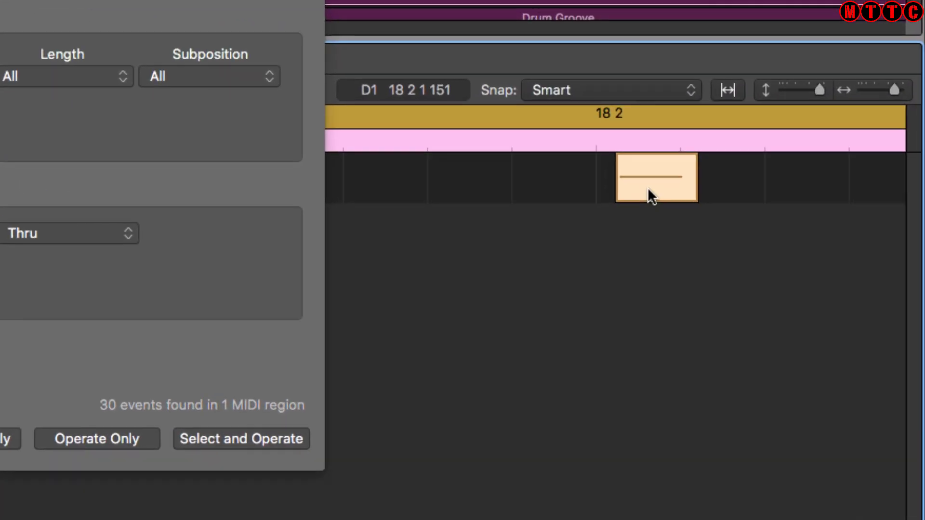
left_click(742, 200)
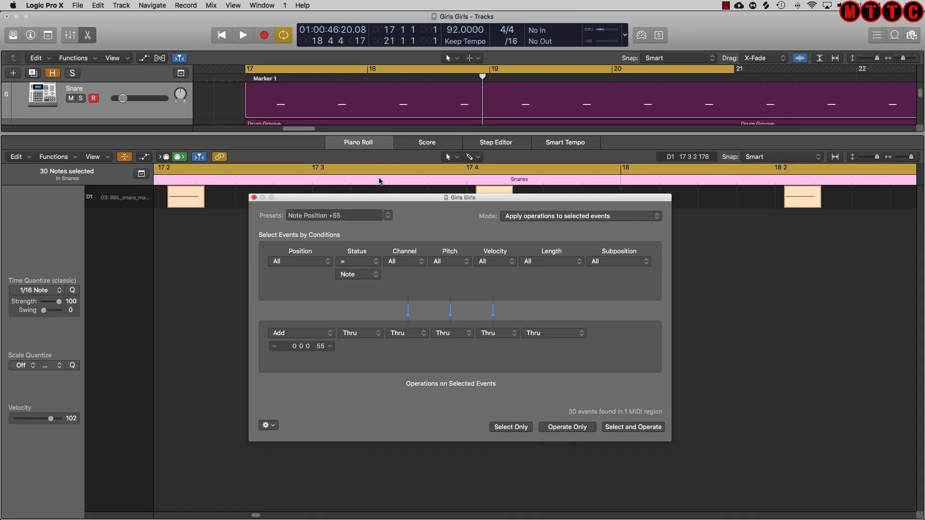
key("e")
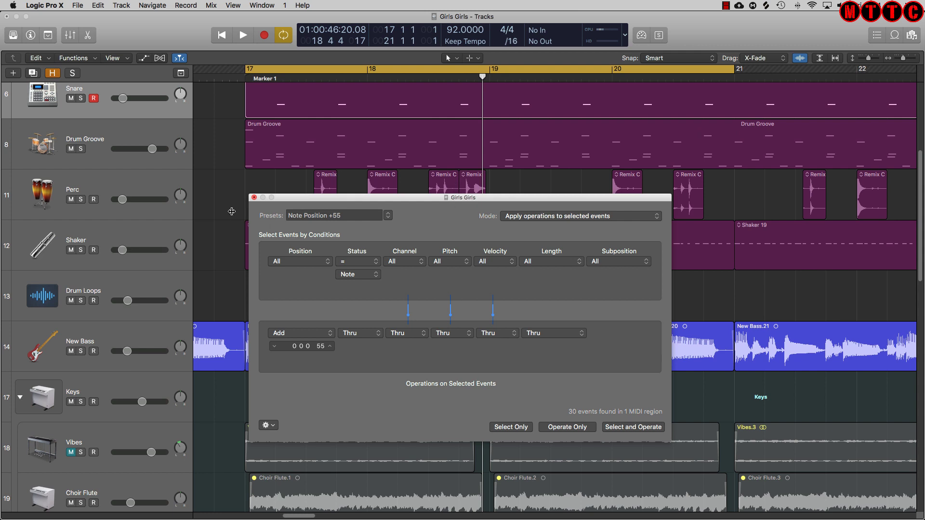
Step: Zoom out to the whole song, bars 1 to 77, and inspect the bar-41 Snares notes
key("z")
left_click(458, 163)
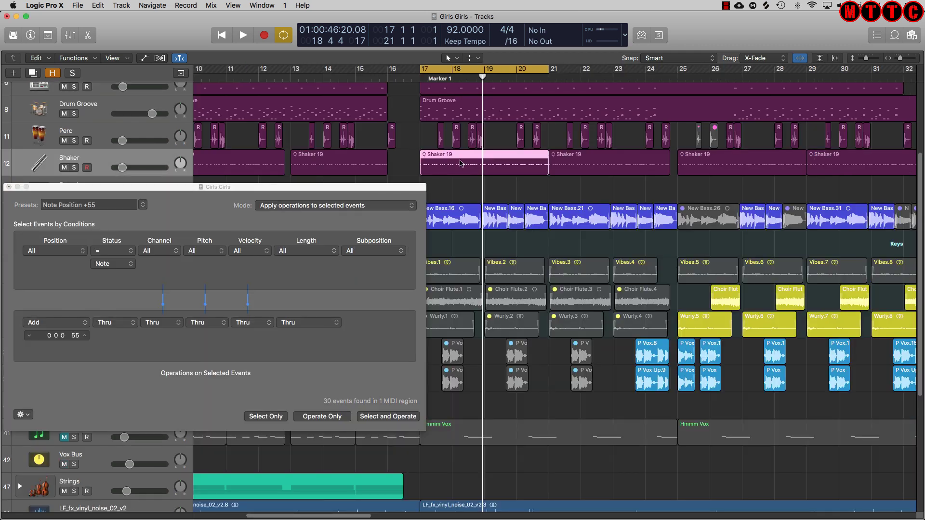
scroll(458, 165, "up", 2)
left_click(458, 114)
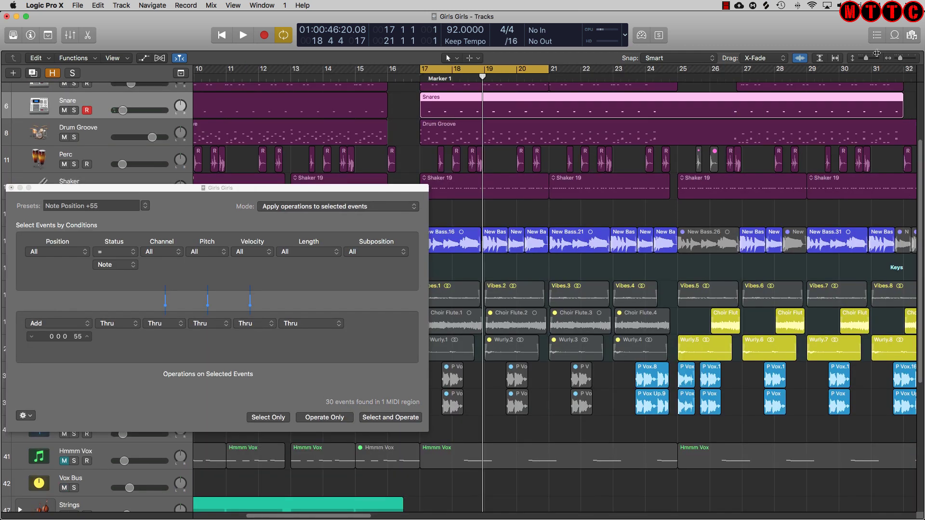
left_click(835, 59)
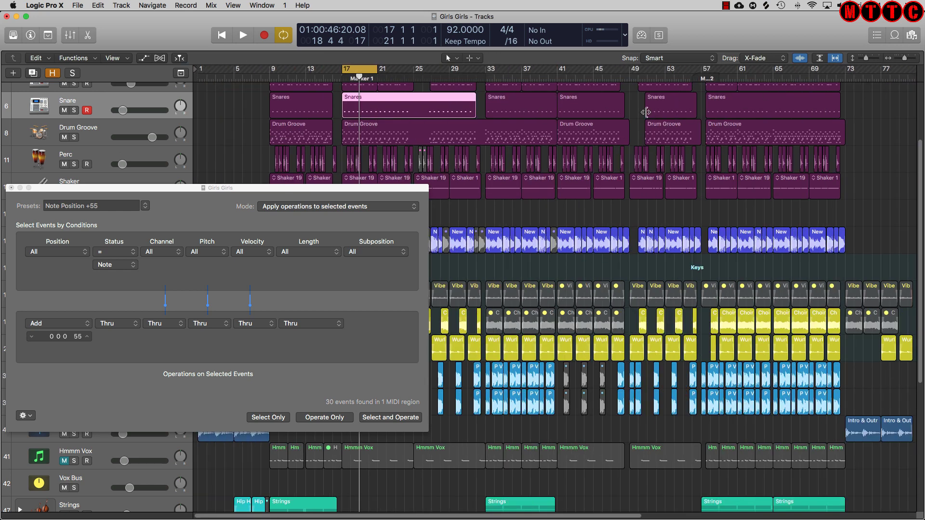
double_click(592, 110)
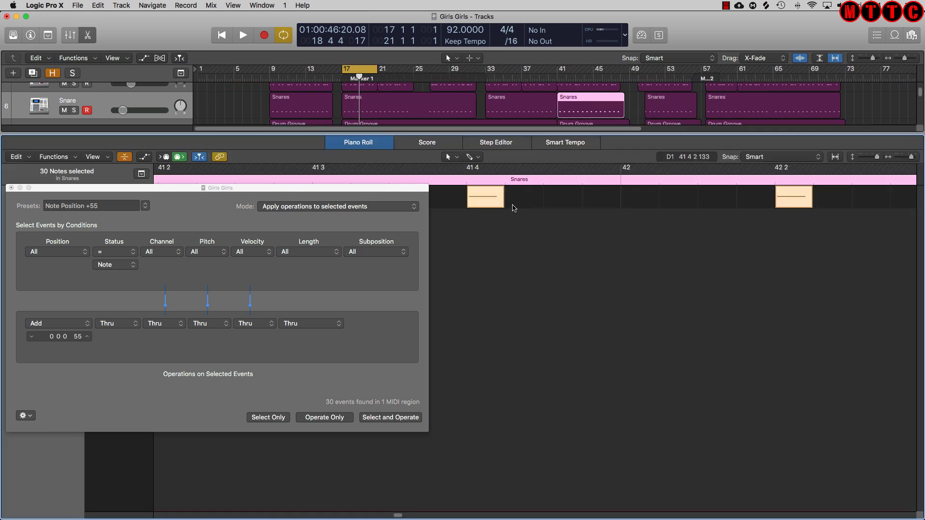
left_click(799, 202)
Step: Select the Snares regions at bars 41 and 57 and apply Select and Operate
left_click(415, 99)
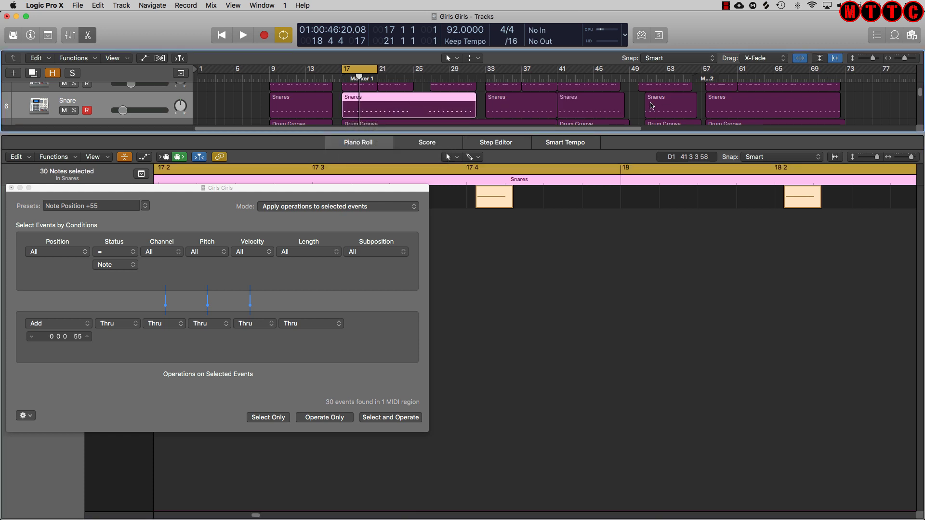
left_click(584, 105)
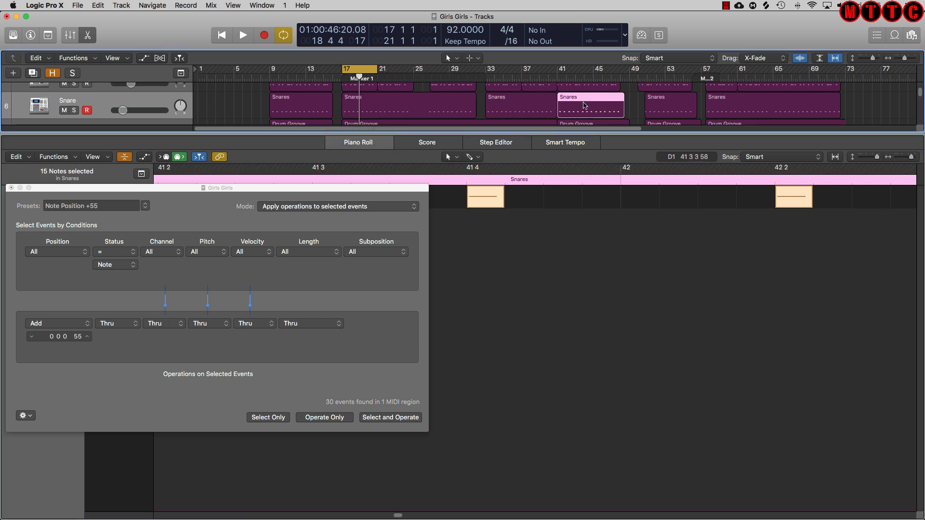
left_click(775, 108, "shift")
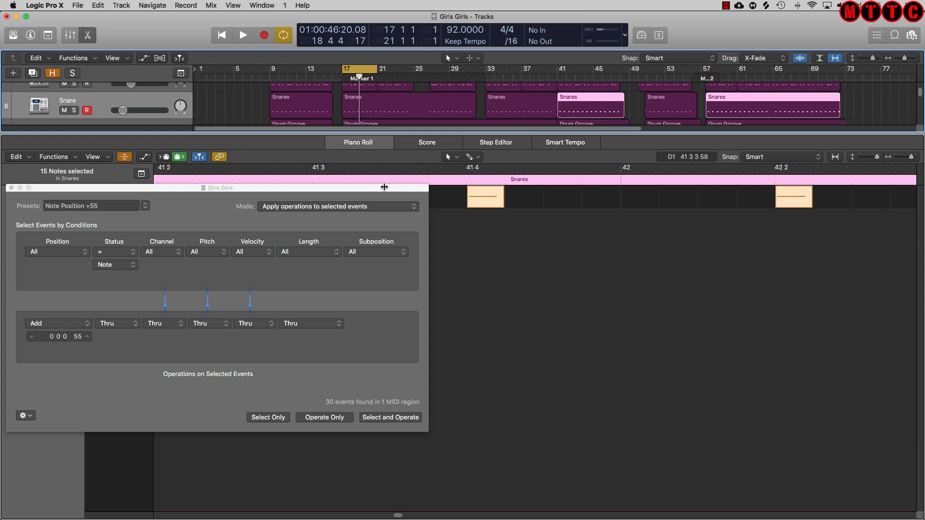
left_click_drag(384, 187, 591, 283)
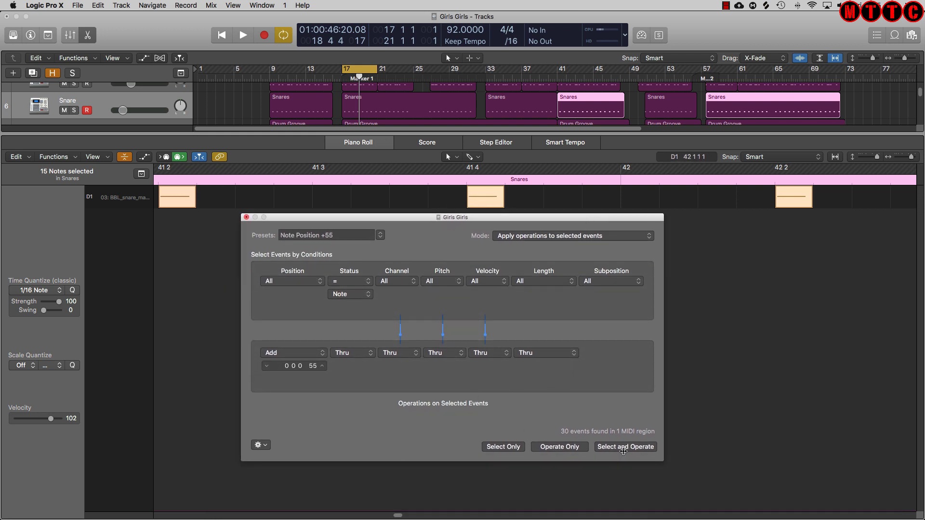
left_click(622, 447)
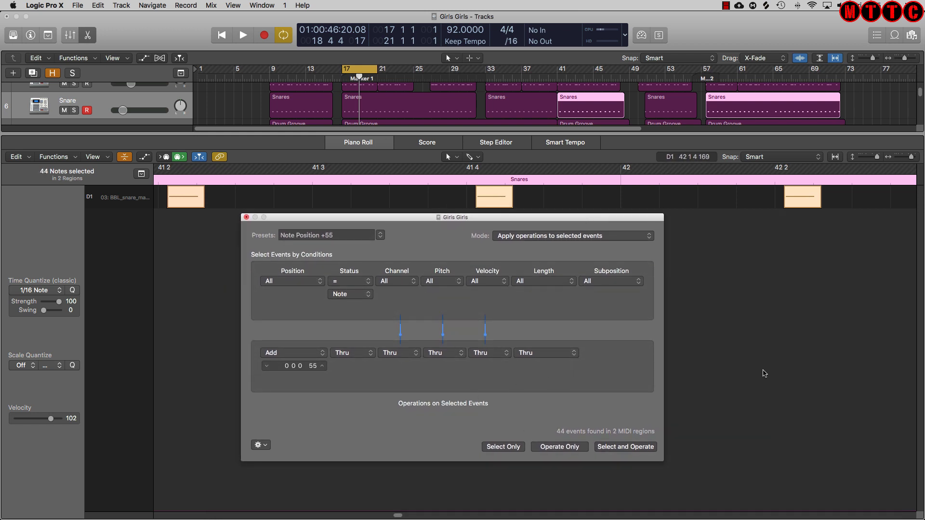
Step: Inspect the shifted snare notes in the Snares regions at bars 57, 53, 41 and 33
left_click(742, 107)
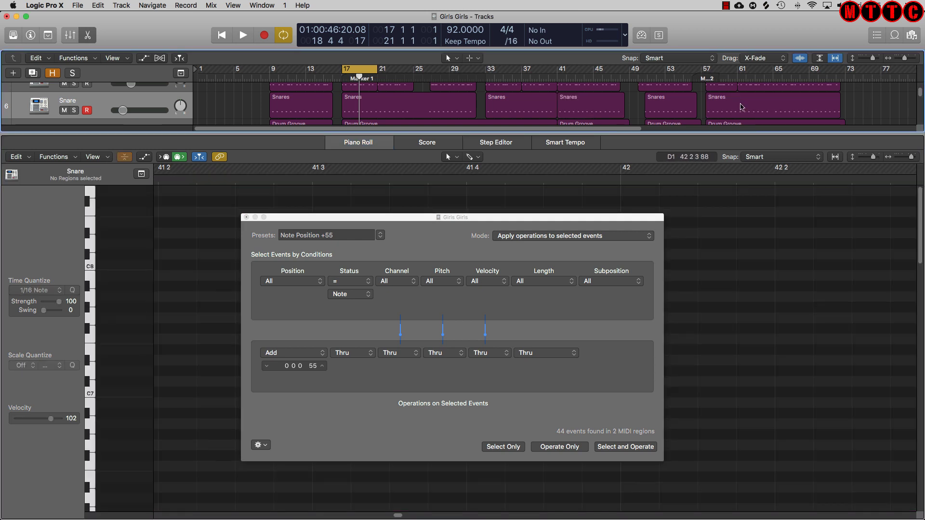
left_click(673, 110)
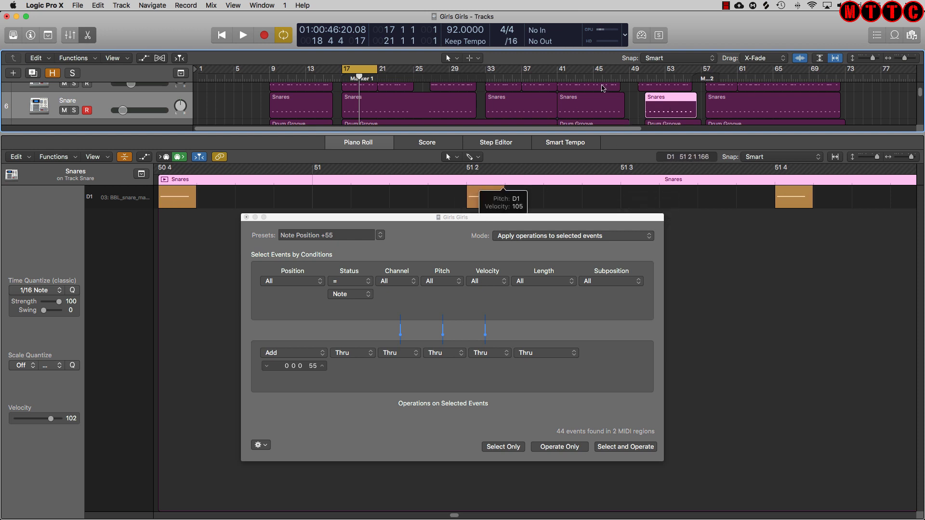
left_click(590, 108)
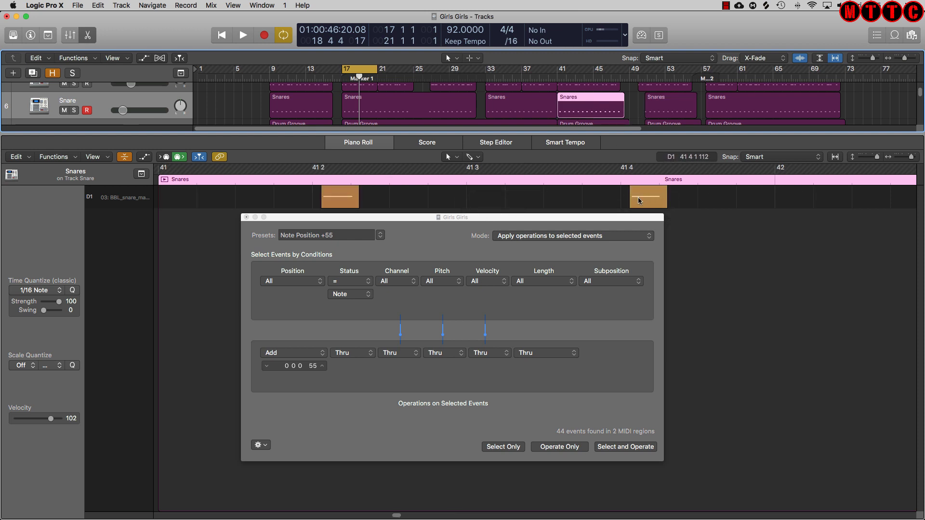
left_click(512, 109)
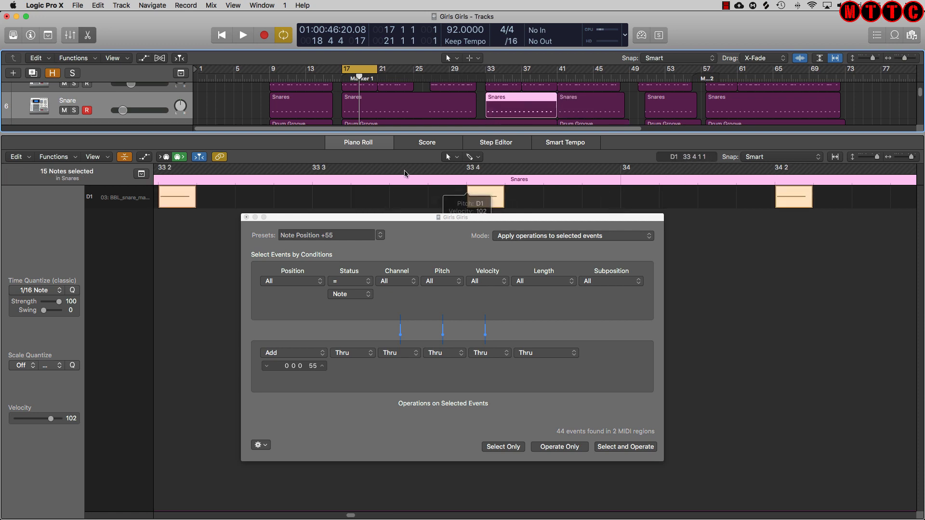
Step: Close the Piano Roll and bring the Transform window (Add 54 to Position) back over the arrangement
key("e")
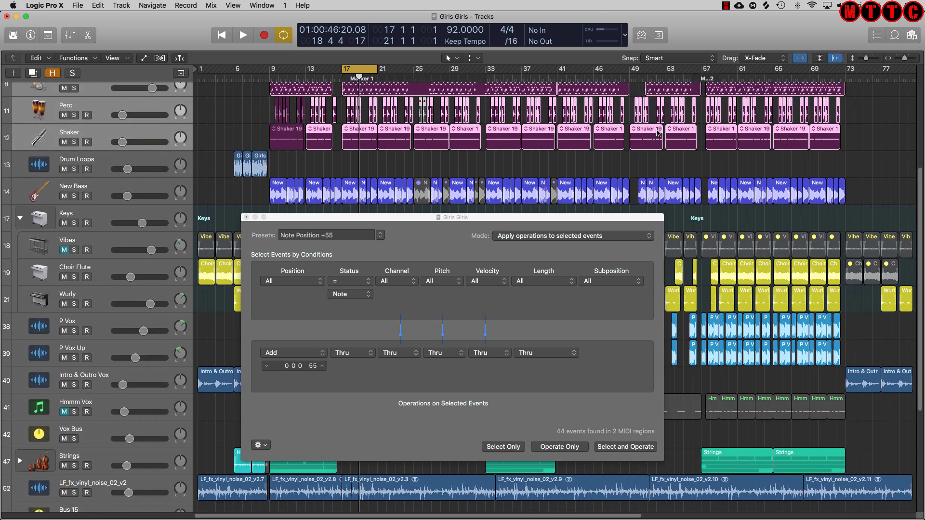
scroll(696, 96, "up", 2)
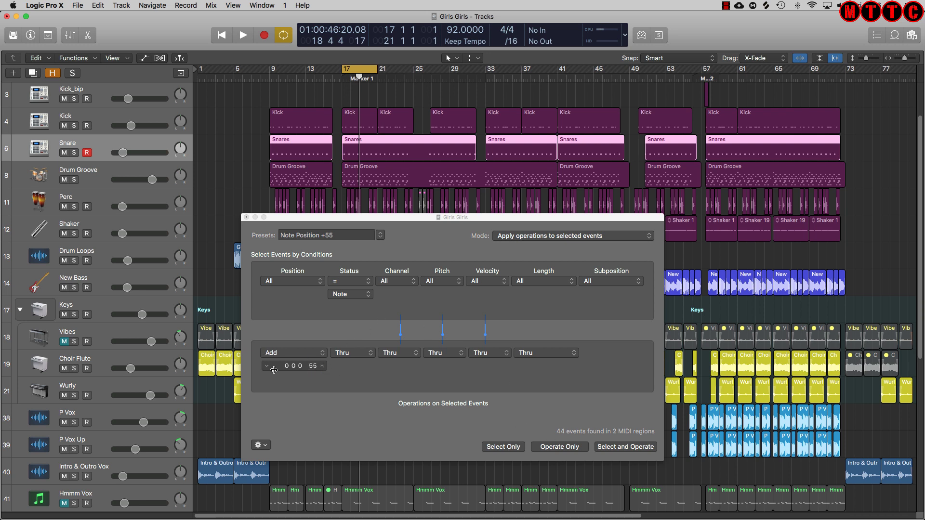
left_click(314, 371)
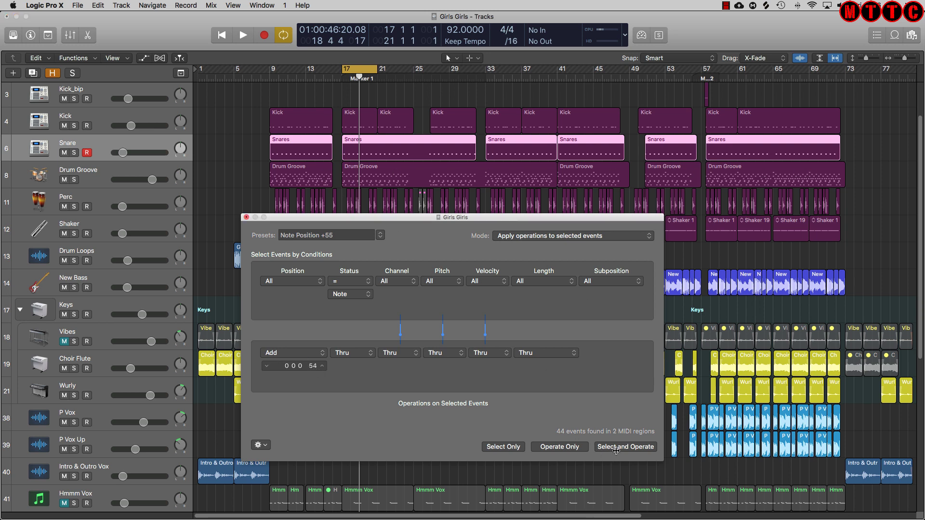
Step: Open the Snares regions in the Piano Roll and confirm the bar-58 snare hit sits at 58 2 2 55
left_click(253, 146)
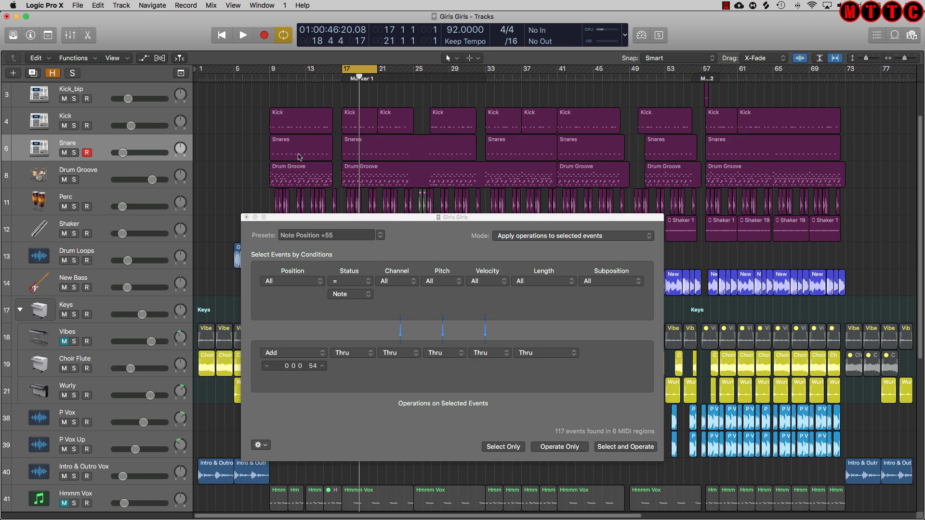
double_click(300, 152)
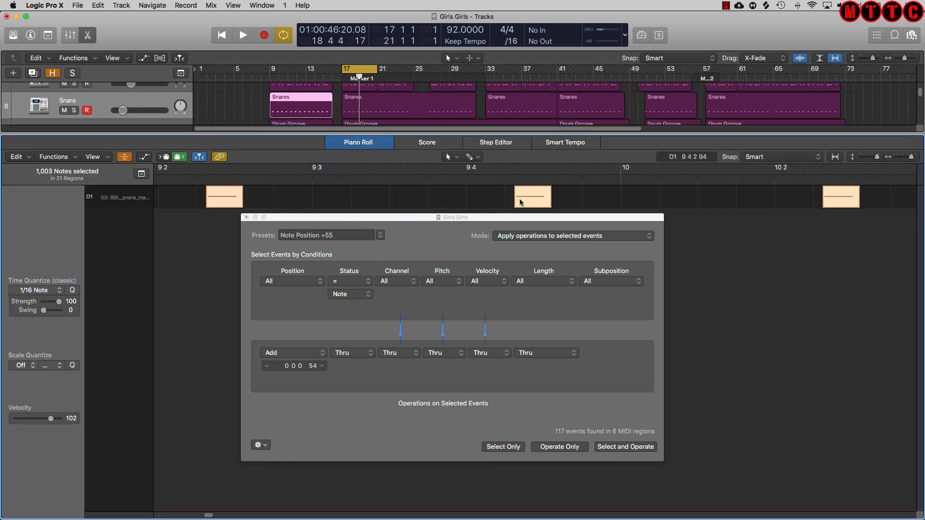
left_click_drag(468, 220, 469, 267)
mouse_move(531, 203)
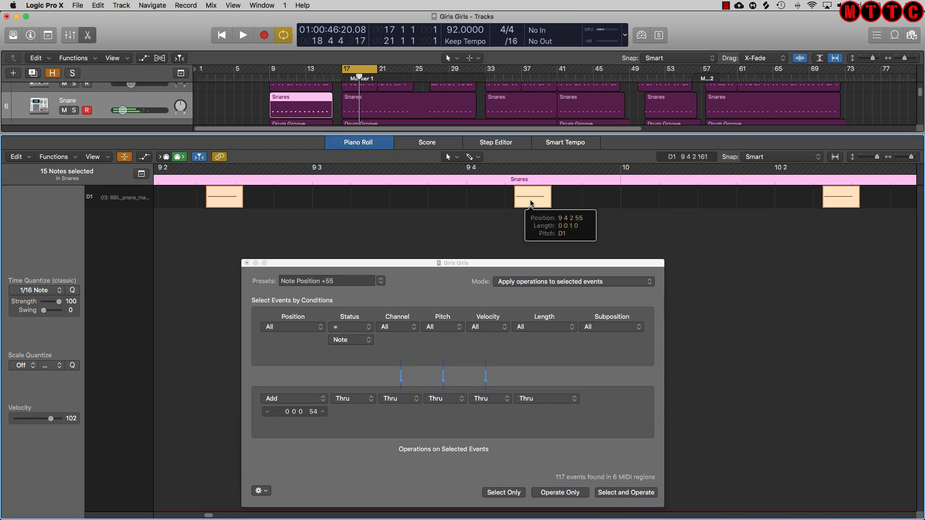
left_click(738, 107)
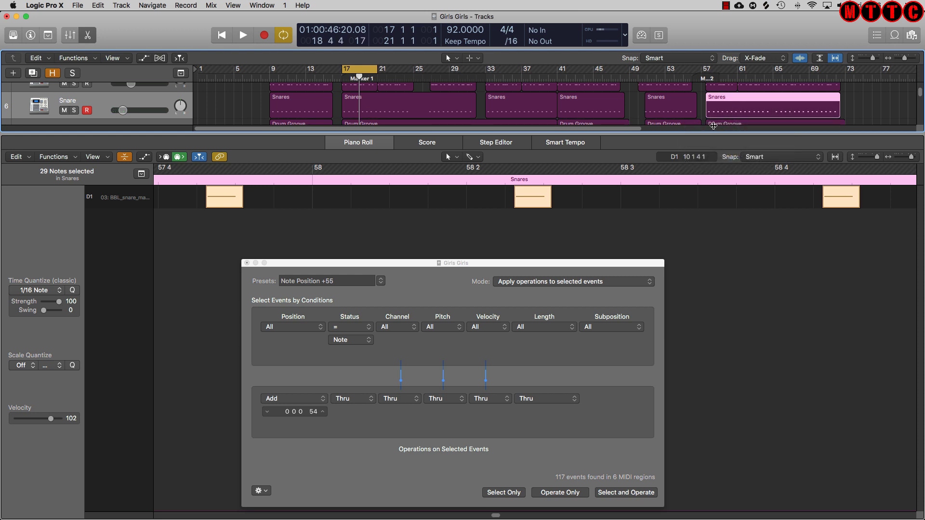
left_click(534, 197)
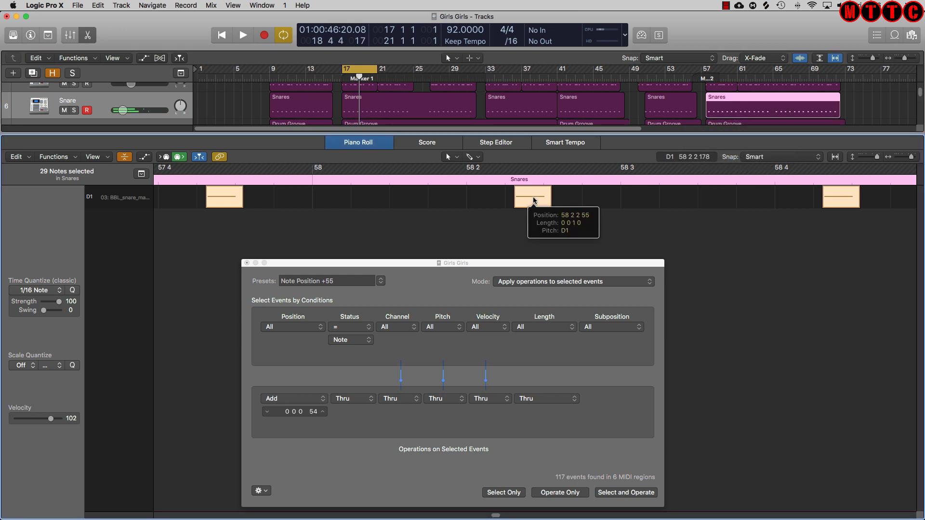
left_click(660, 225)
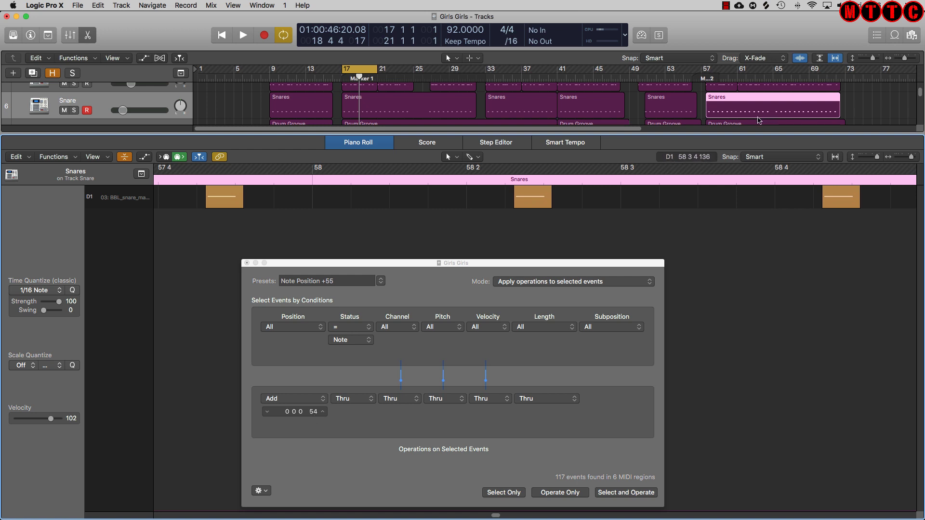
Step: Open the Drum Groove regions at bars 9 and 17 and select all Hand Claps (D#1) notes
key("e")
left_click_drag(294, 266, 319, 377)
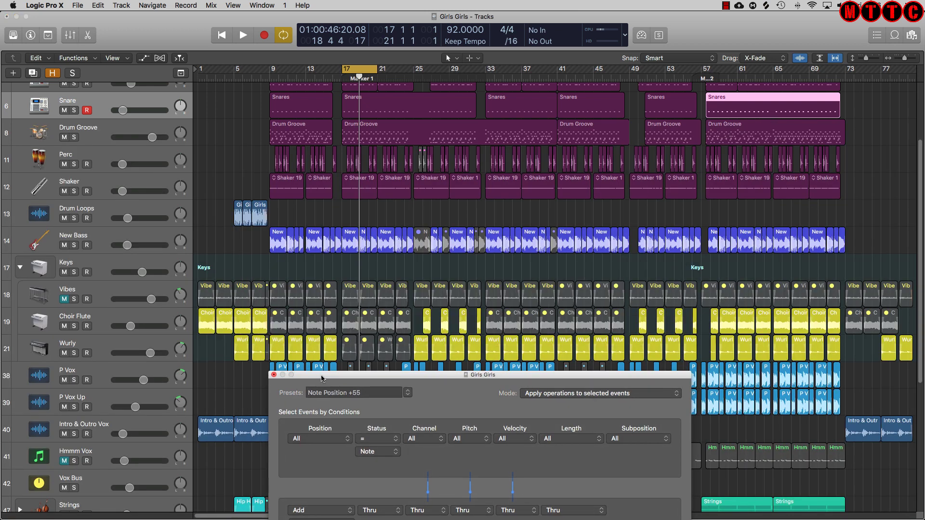
left_click_drag(230, 132, 395, 136)
key("e")
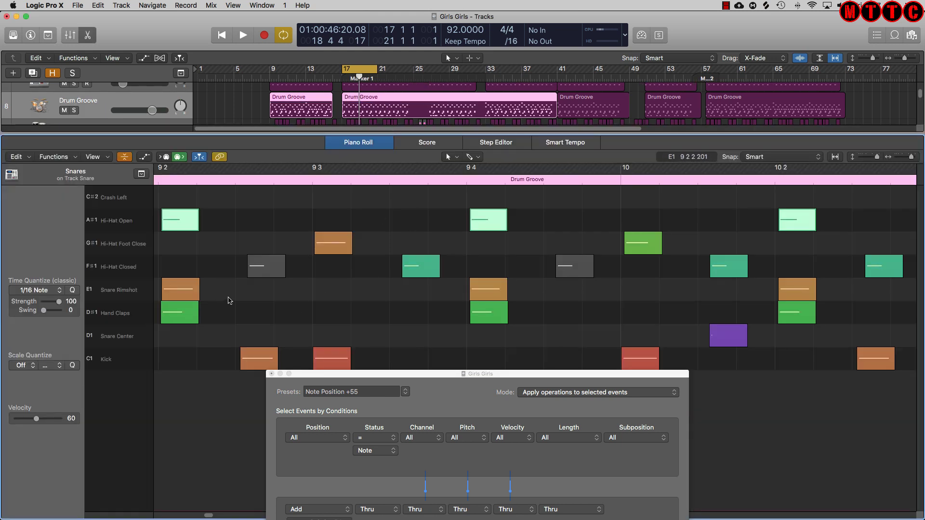
left_click(126, 292)
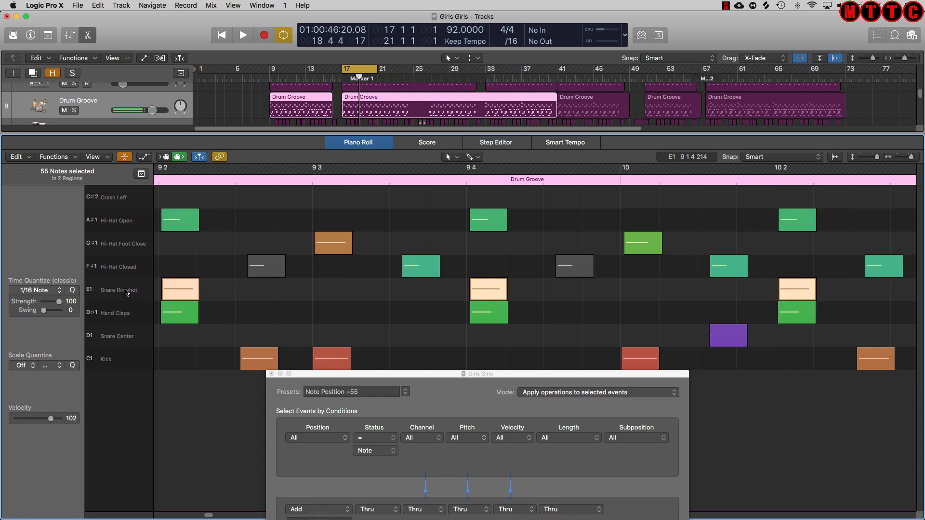
left_click(119, 318)
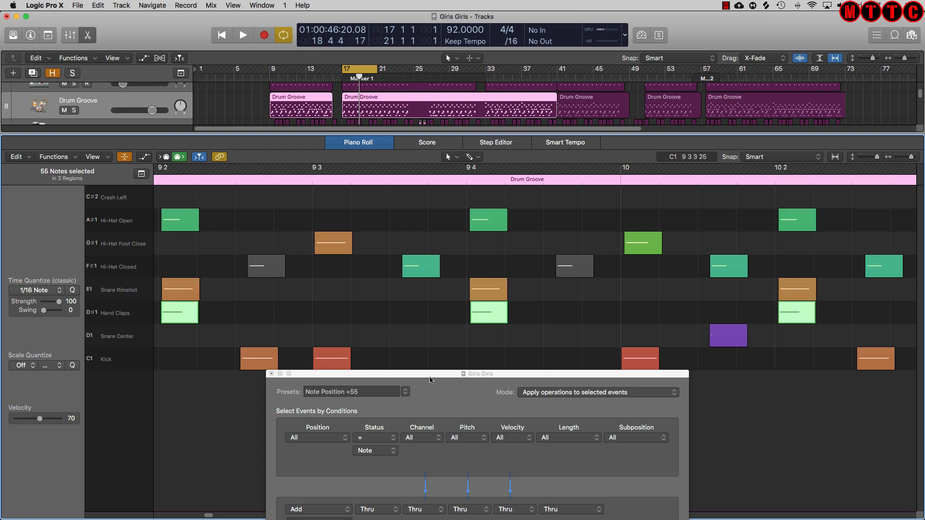
Step: Quantize the selected Hand Claps notes, then shift them 54 ticks late with Operate Only
left_click_drag(430, 380, 653, 43)
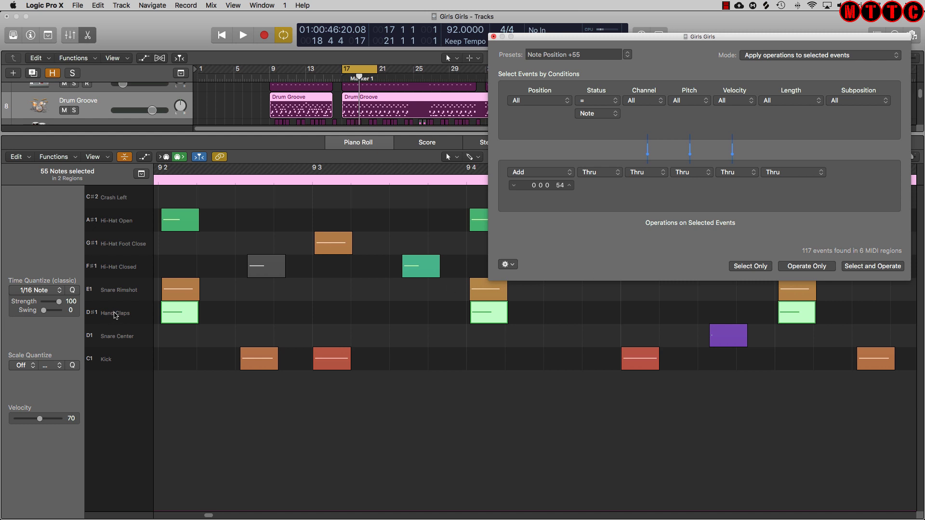
left_click(115, 316)
left_click(144, 357)
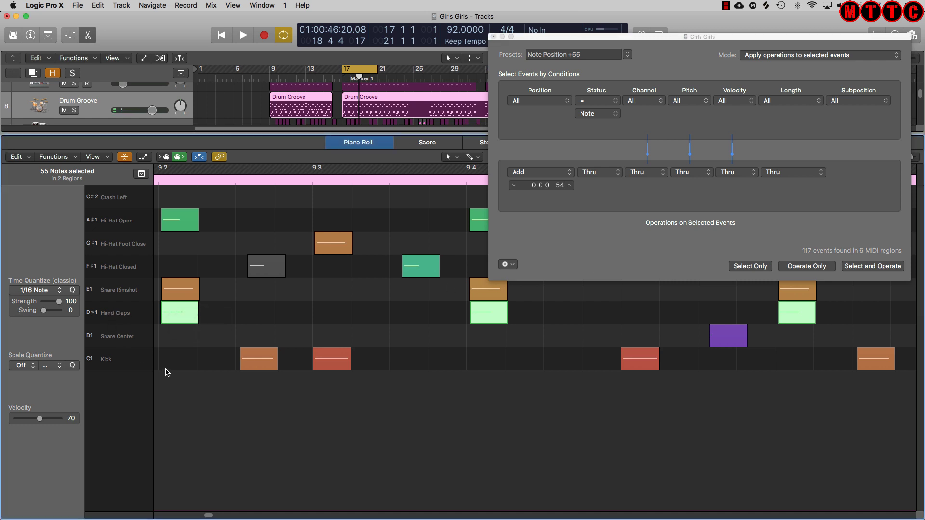
key("q")
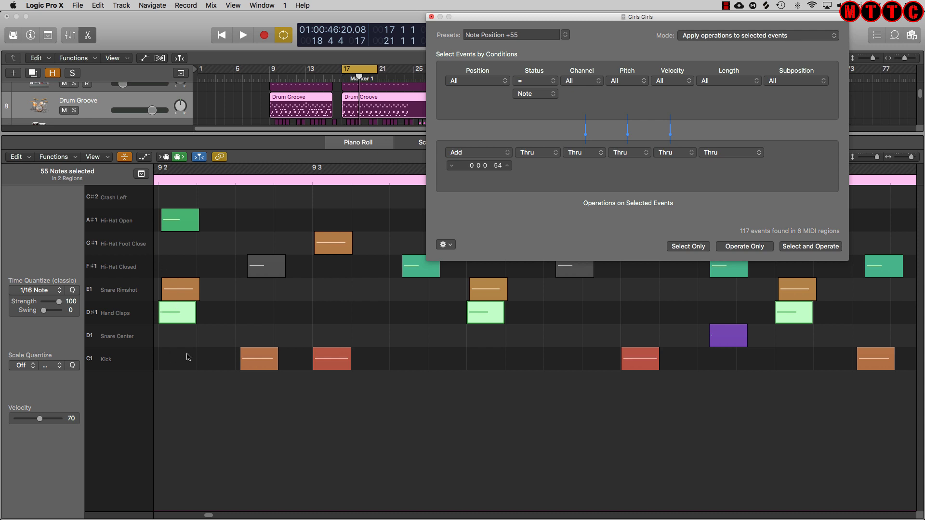
left_click(118, 316)
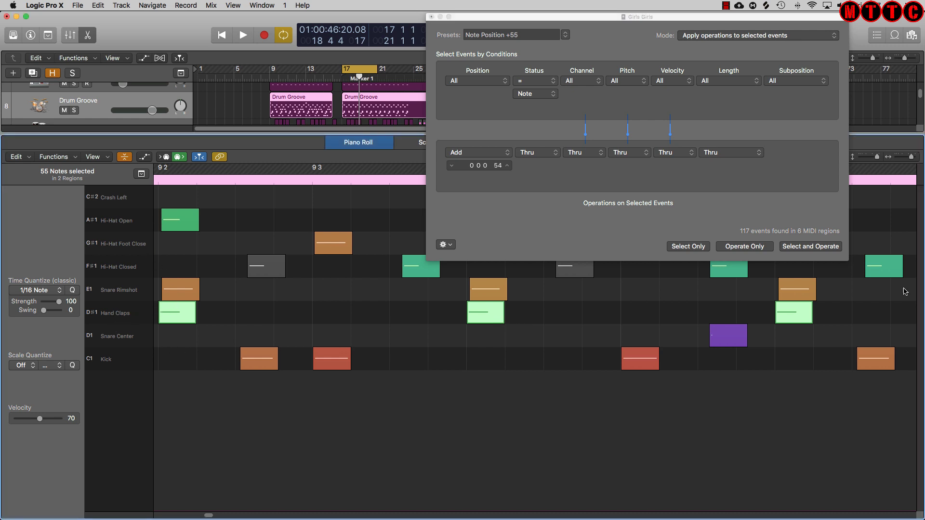
left_click(744, 246)
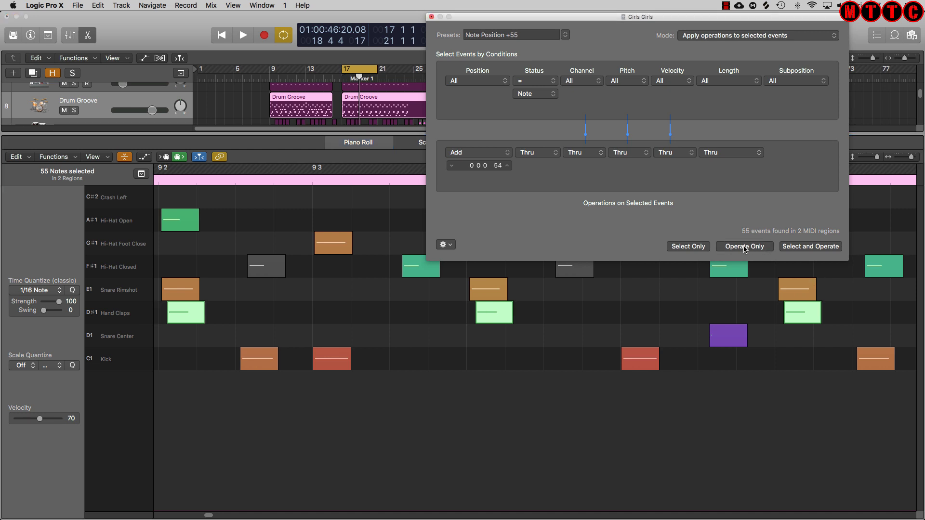
Step: Undo and reapply the 54-tick clap shift, close the Transform window, and play the groove
key("super+z")
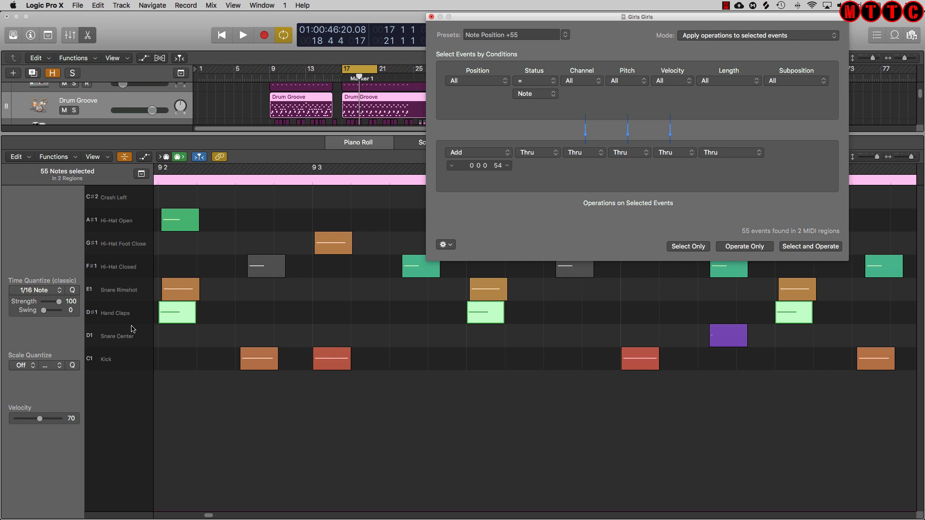
left_click(107, 316)
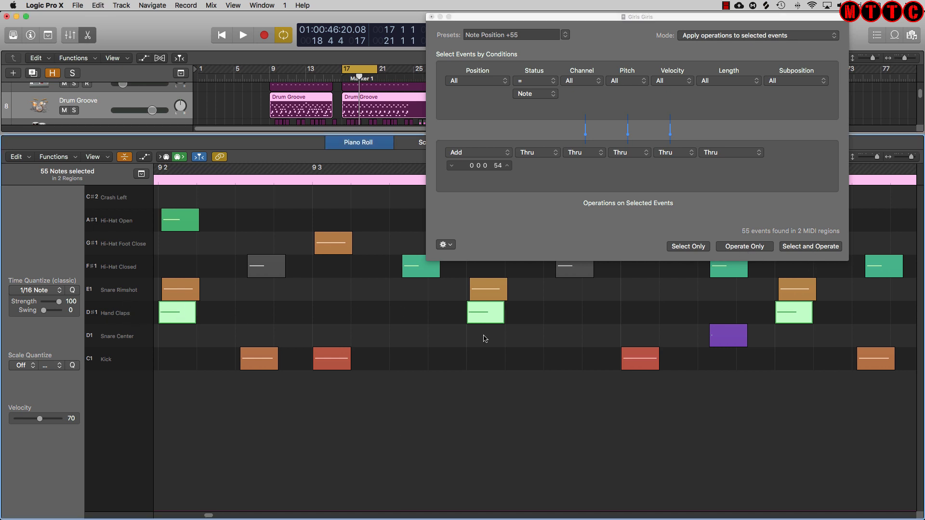
left_click(752, 249)
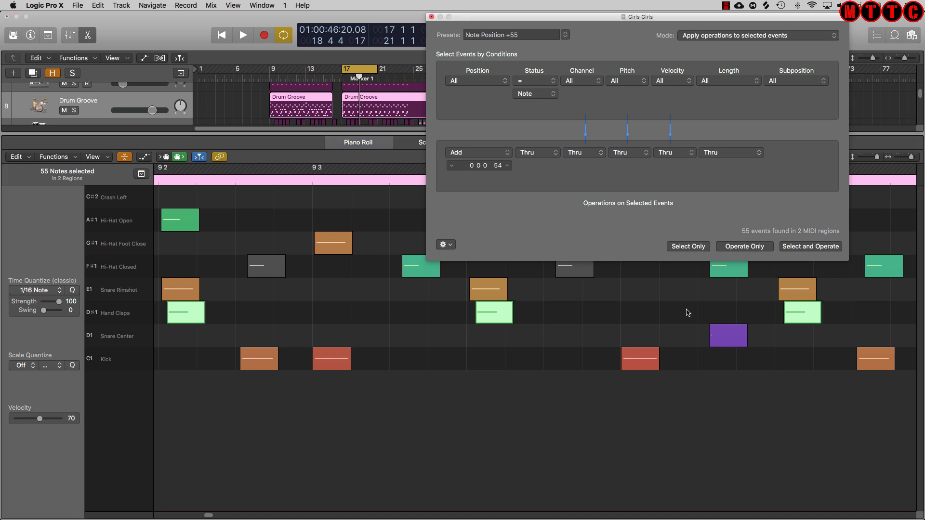
left_click(431, 16)
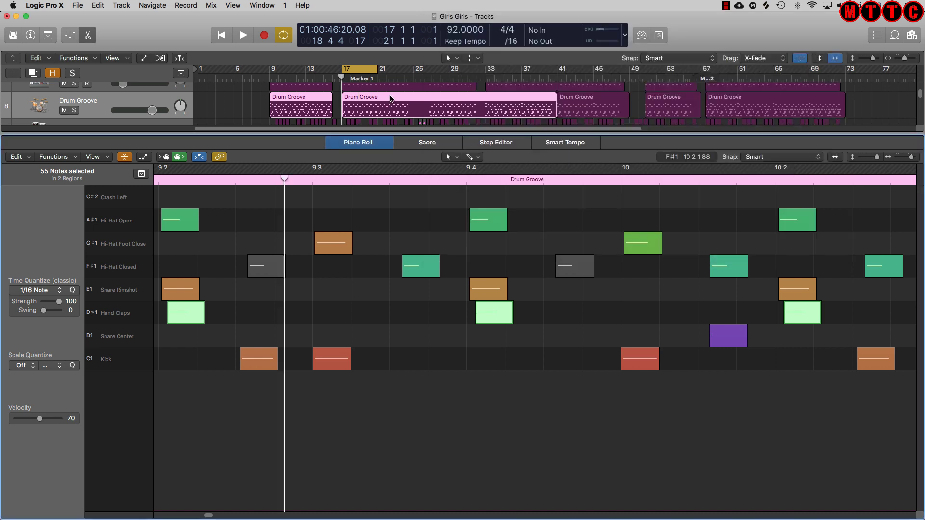
key("space")
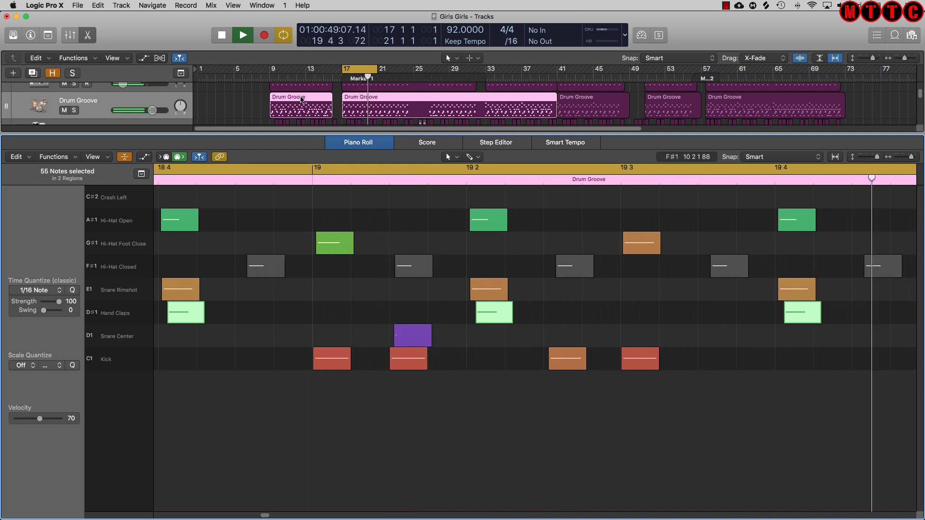
Step: Stop playback and close the Piano Roll, leaving the full arrangement visible
key("space")
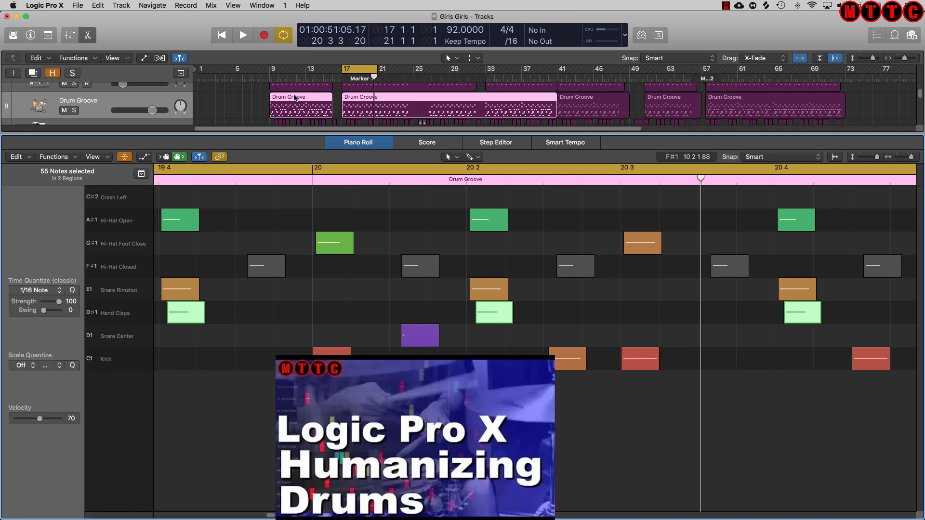
key("p")
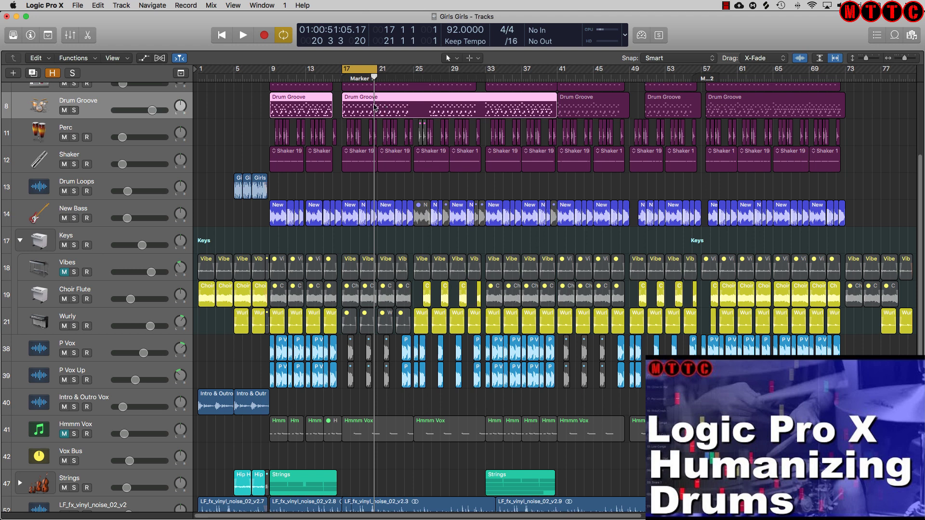
Step: Save the 54-tick shift as a new transform set named Note Position +54
key("super+9")
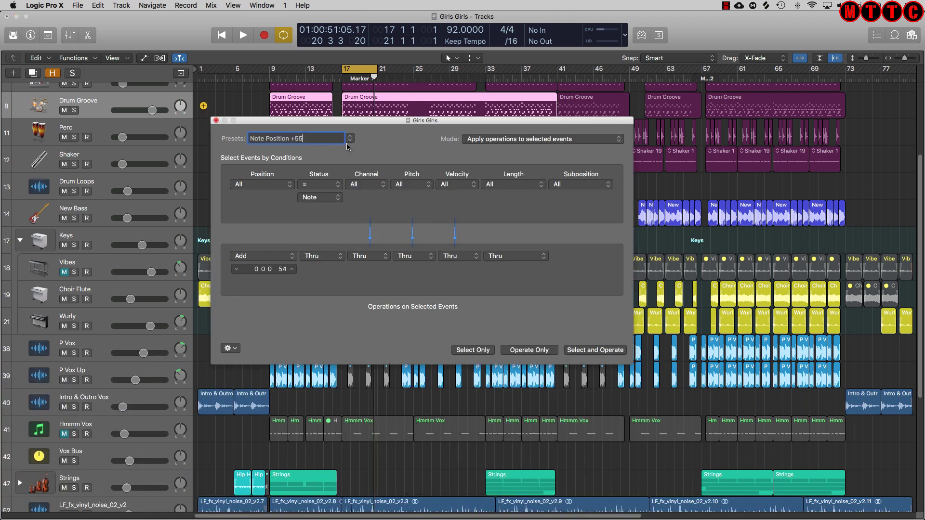
key("BackSpace")
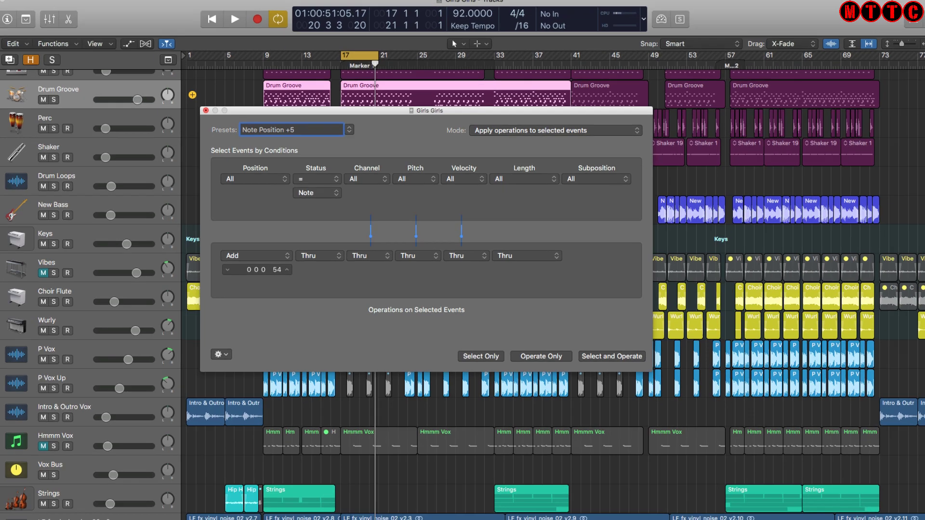
type("4")
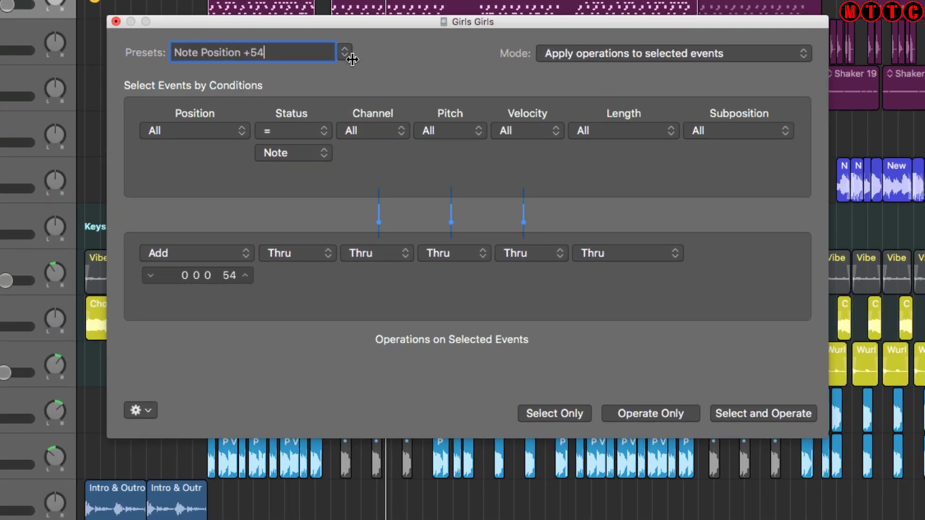
key("Return")
left_click(666, 121)
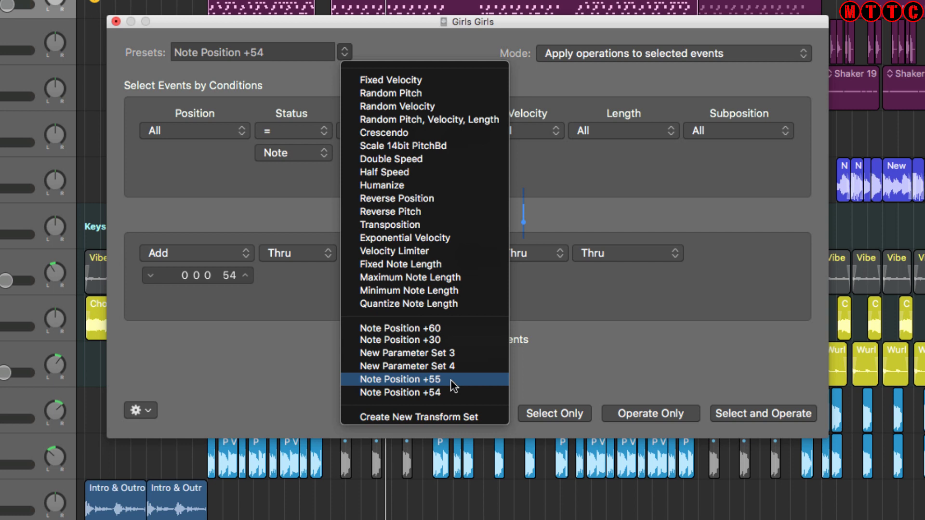
Step: Load New Parameter Set 5 (adds 0 0 0 55) and rename it Note Position +55
left_click(488, 379)
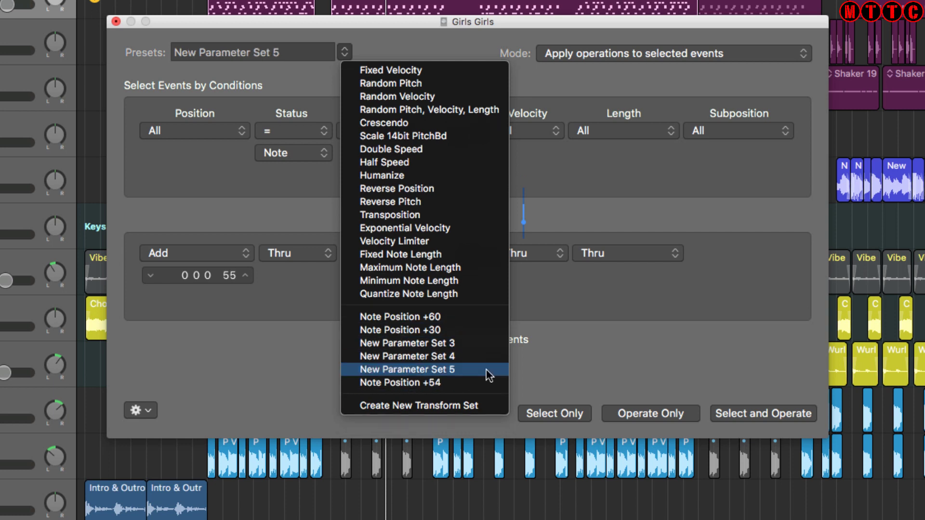
left_click(298, 51)
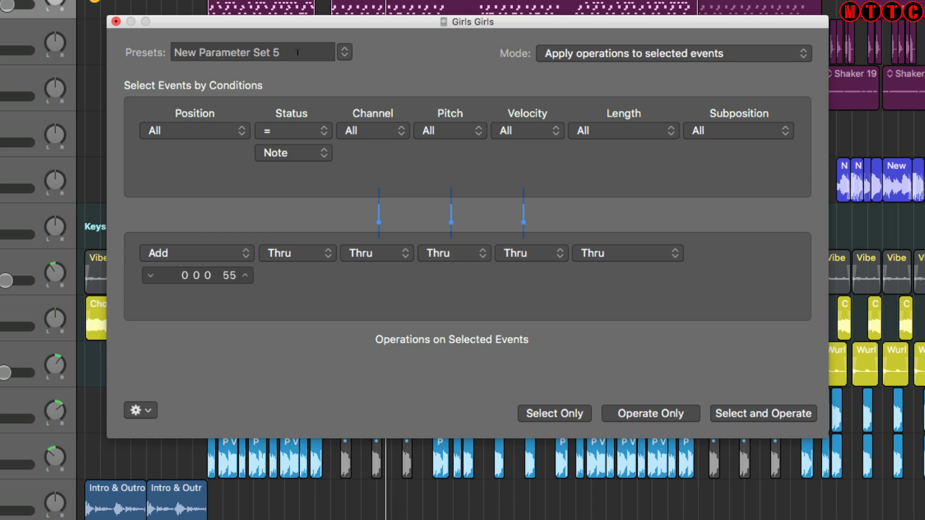
left_click(345, 52)
left_click(501, 369)
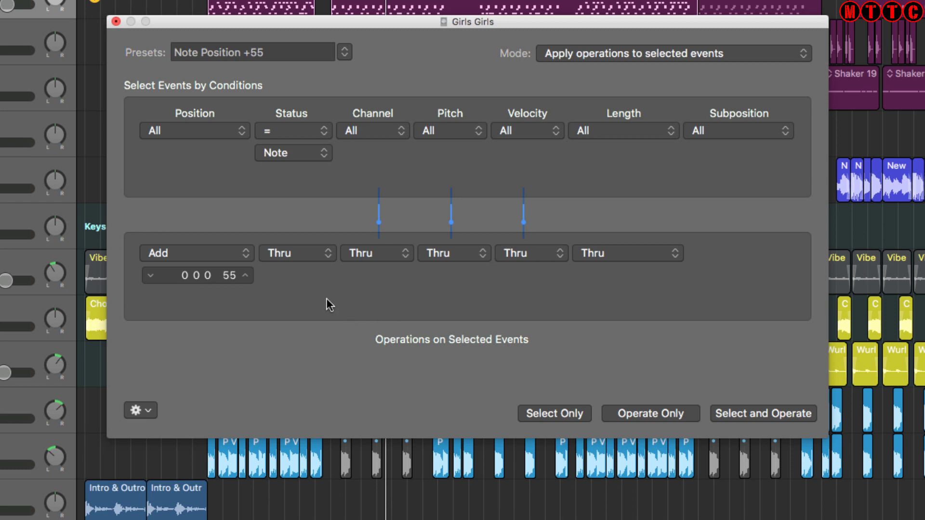